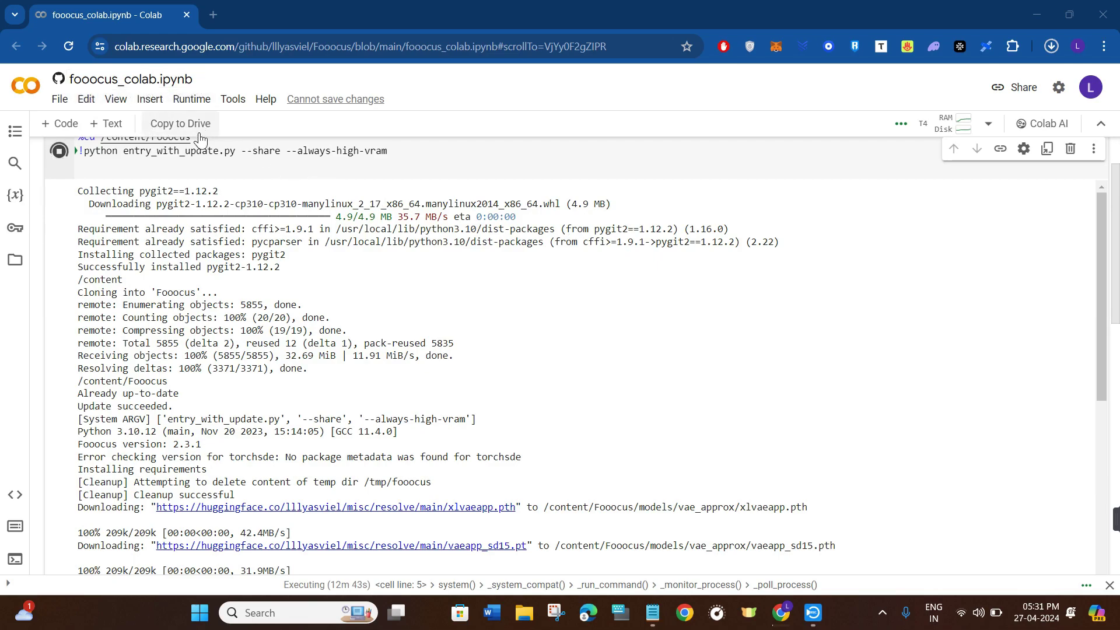
Open the Fooocus gradio.live public link from the Colab launch cell's output in a new tab.
left_click(907, 136)
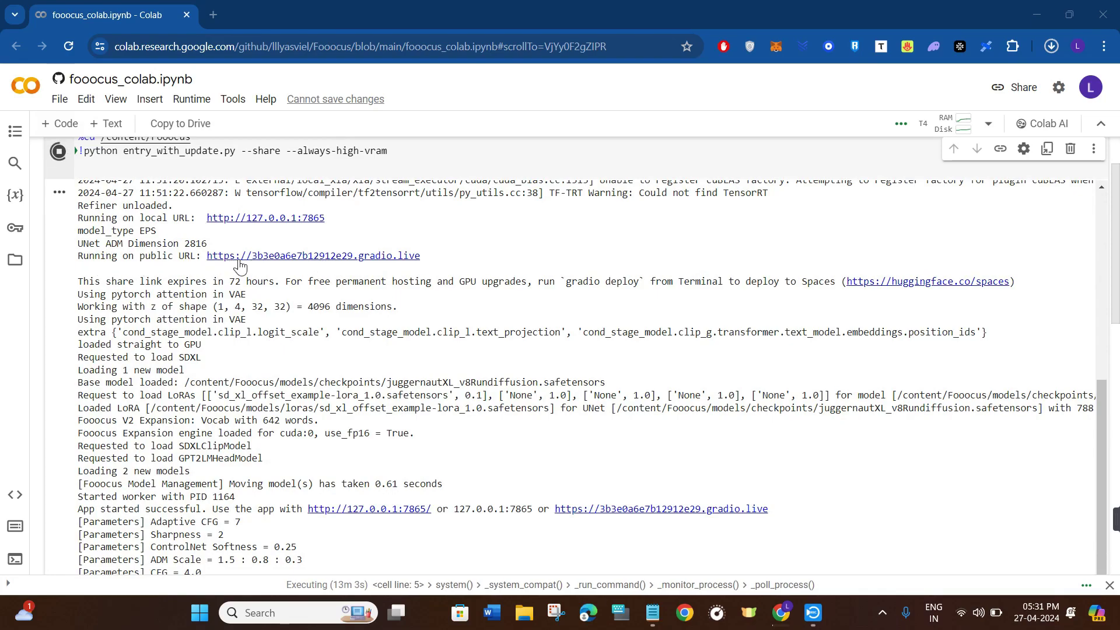
left_click(271, 257)
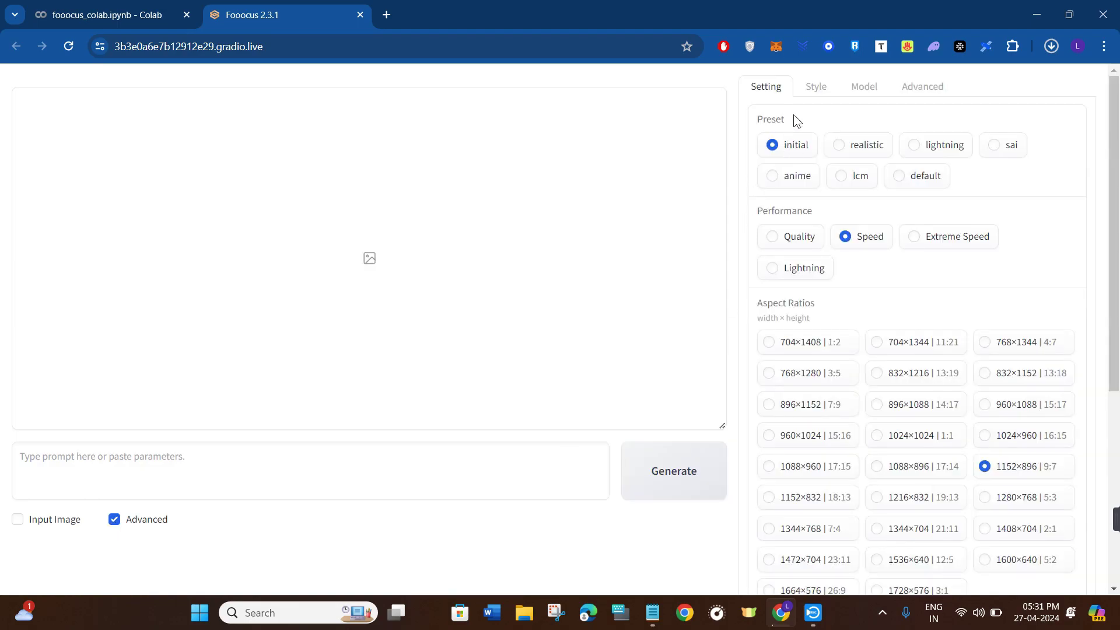
left_click(818, 89)
left_click(871, 91)
left_click(926, 93)
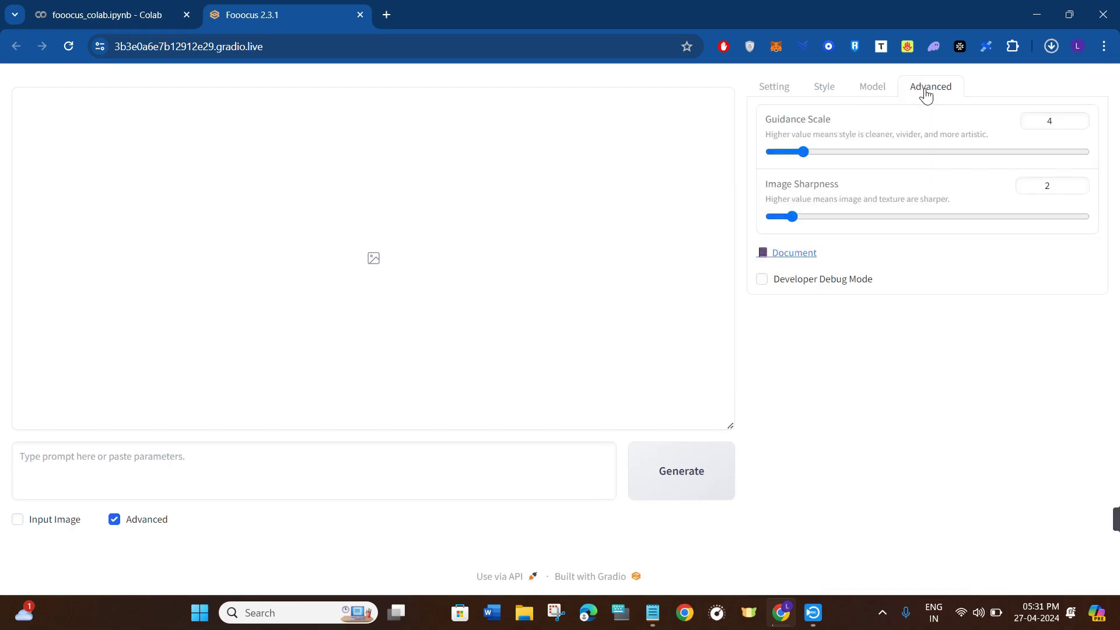
left_click(784, 89)
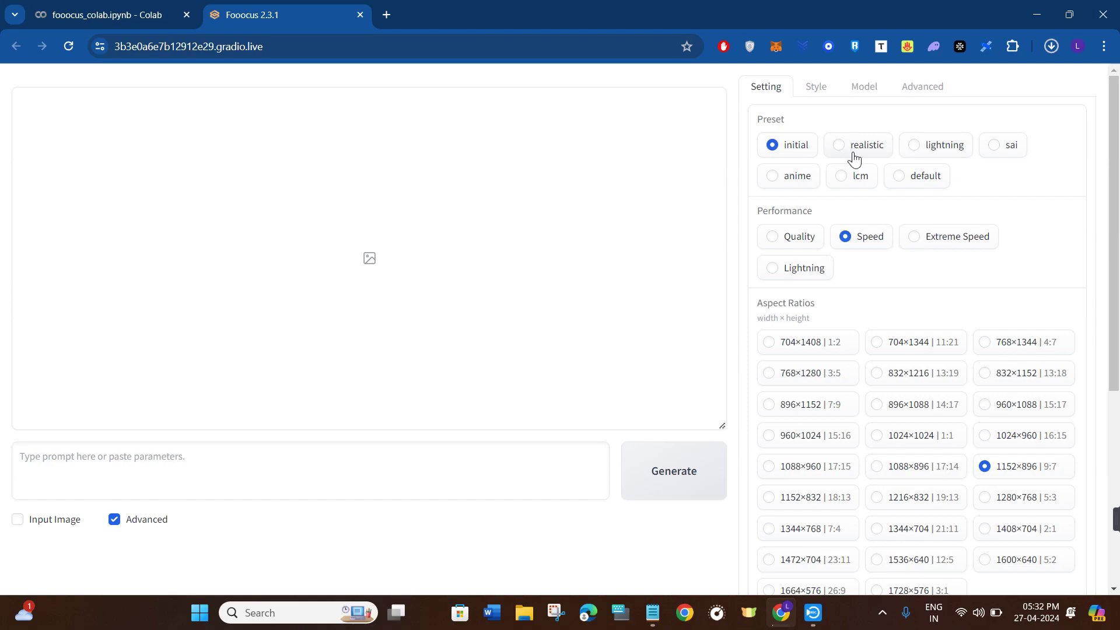
Select Quality performance and the 1024×1024 (1:1) aspect ratio, with Image Number 2 and png output.
scroll(858, 281, "down", 1)
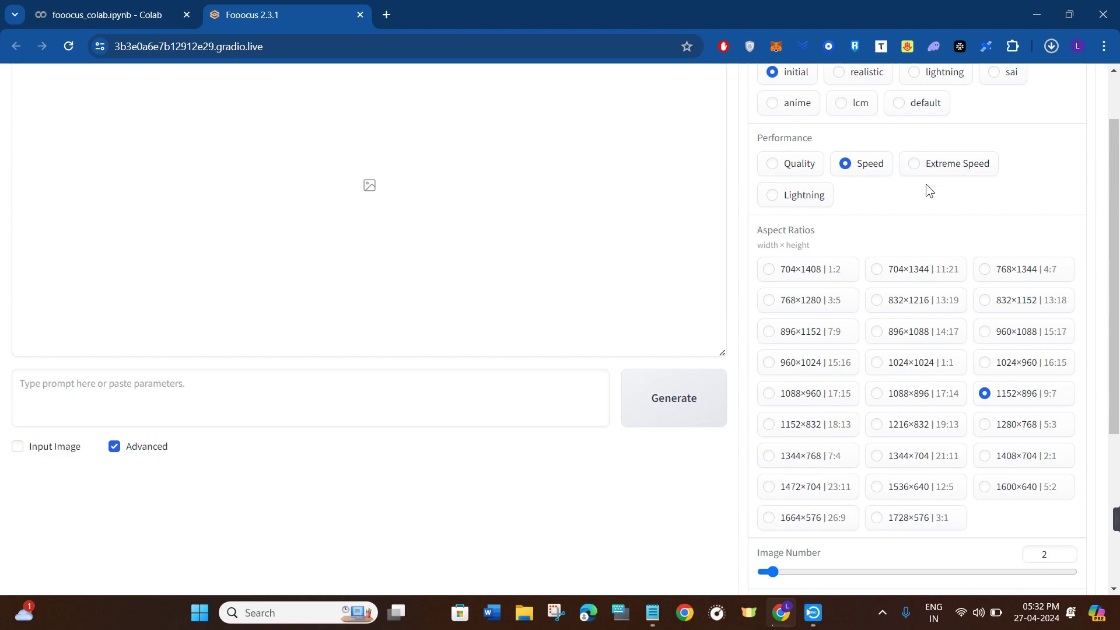
left_click(773, 169)
left_click(927, 373)
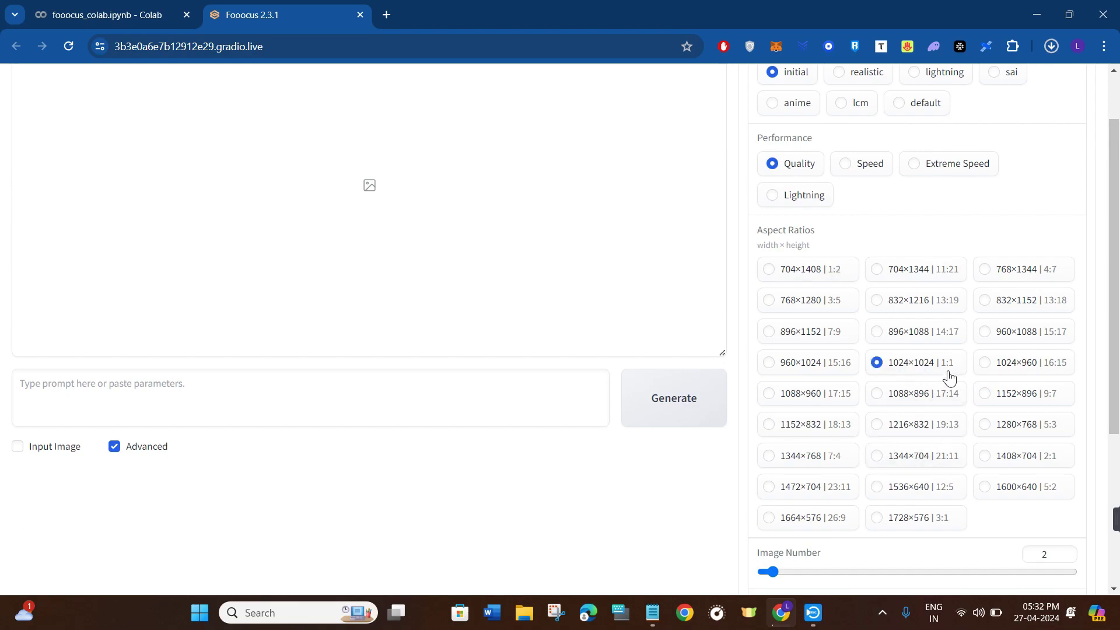
scroll(950, 378, "down", 3)
scroll(949, 378, "down", 1)
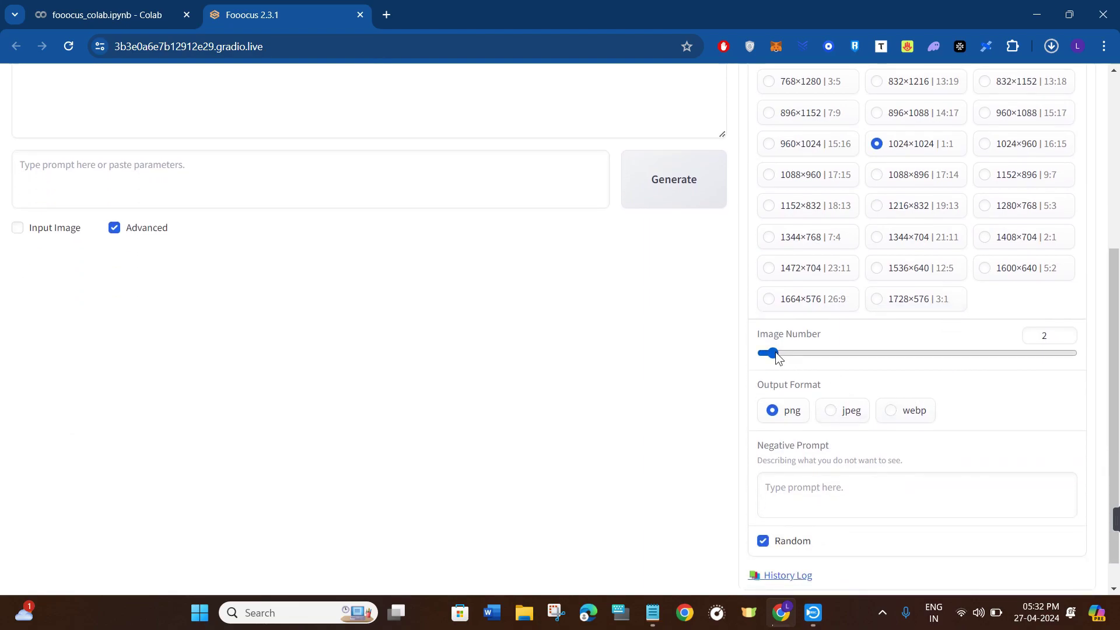
left_click_drag(775, 358, 793, 357)
scroll(780, 361, "down", 1)
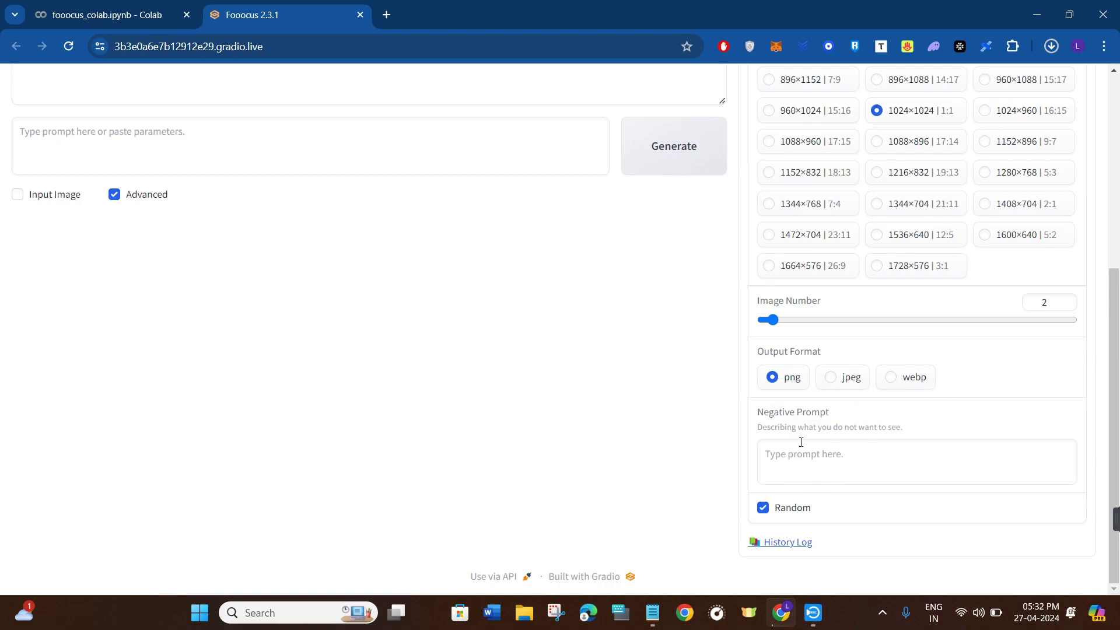
scroll(831, 416, "up", 5)
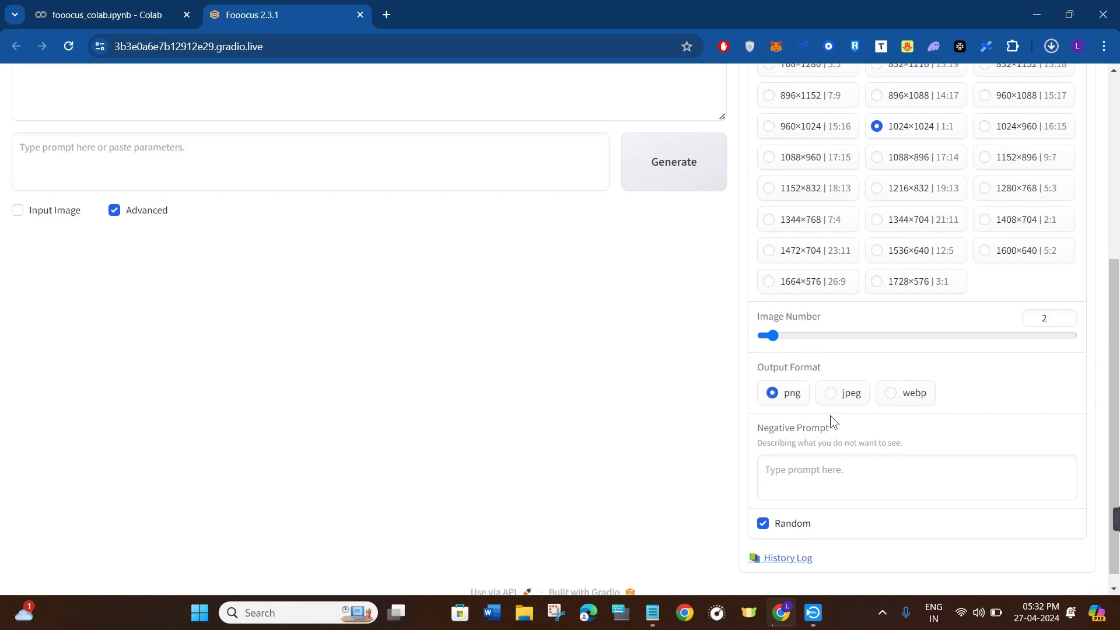
Review the Style and Model tabs, then show Advanced with Guidance Scale 4 and Image Sharpness 2.
left_click(823, 94)
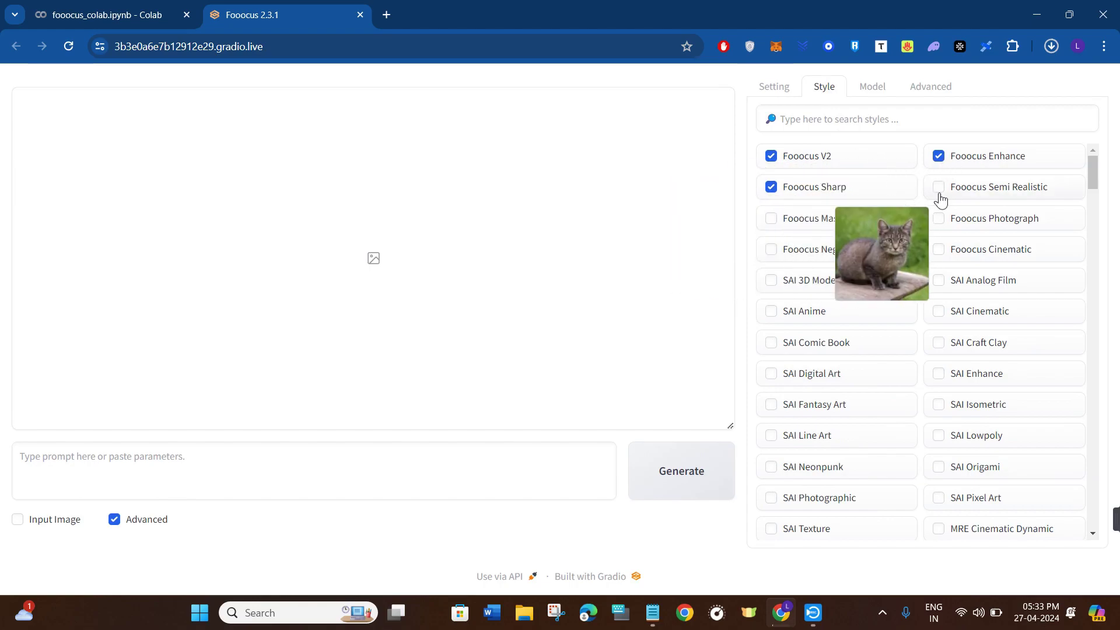
scroll(910, 449, "down", 1)
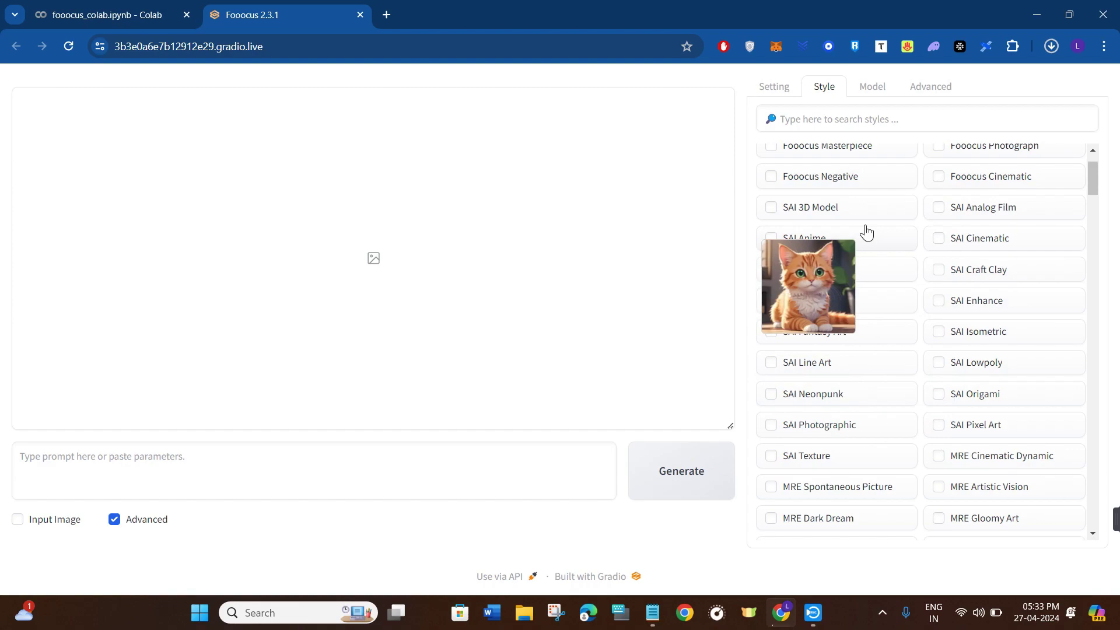
scroll(863, 192, "up", 2)
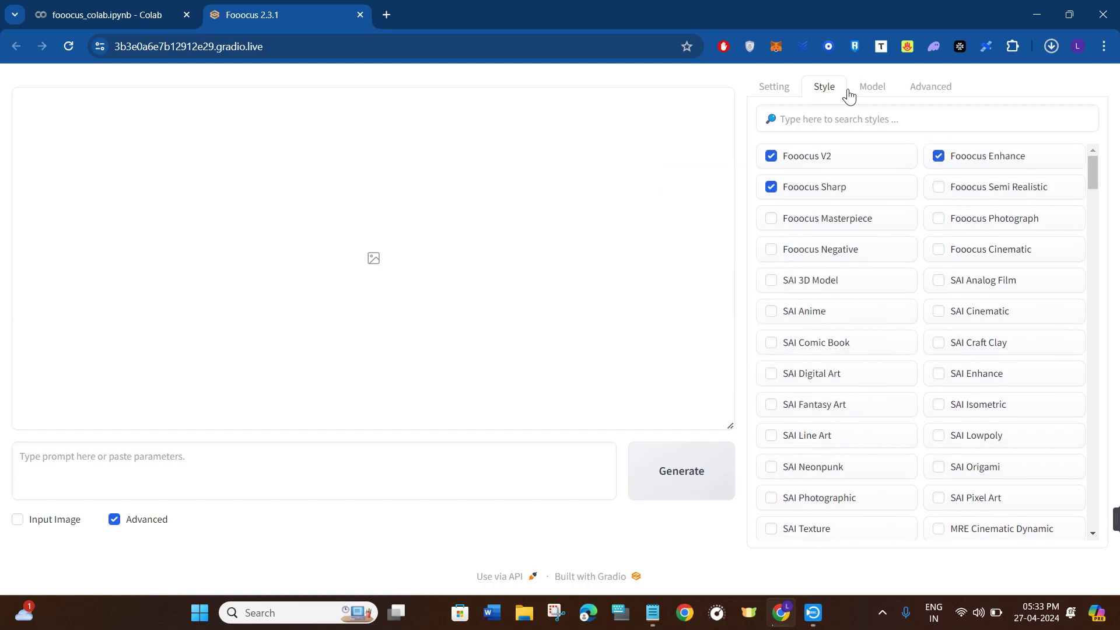
left_click(870, 87)
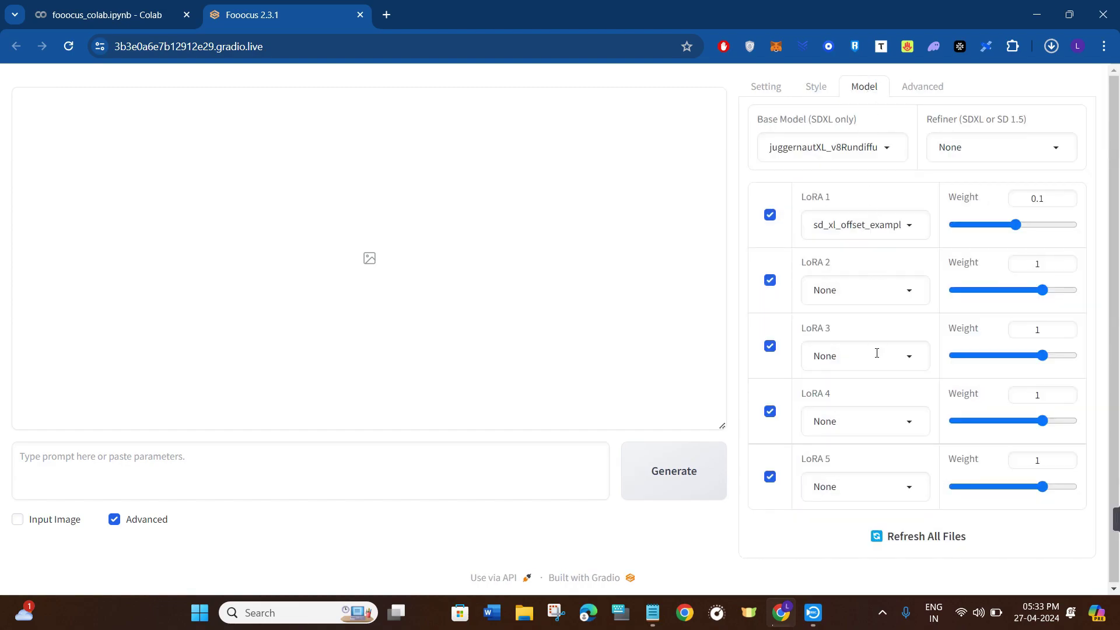
left_click(924, 87)
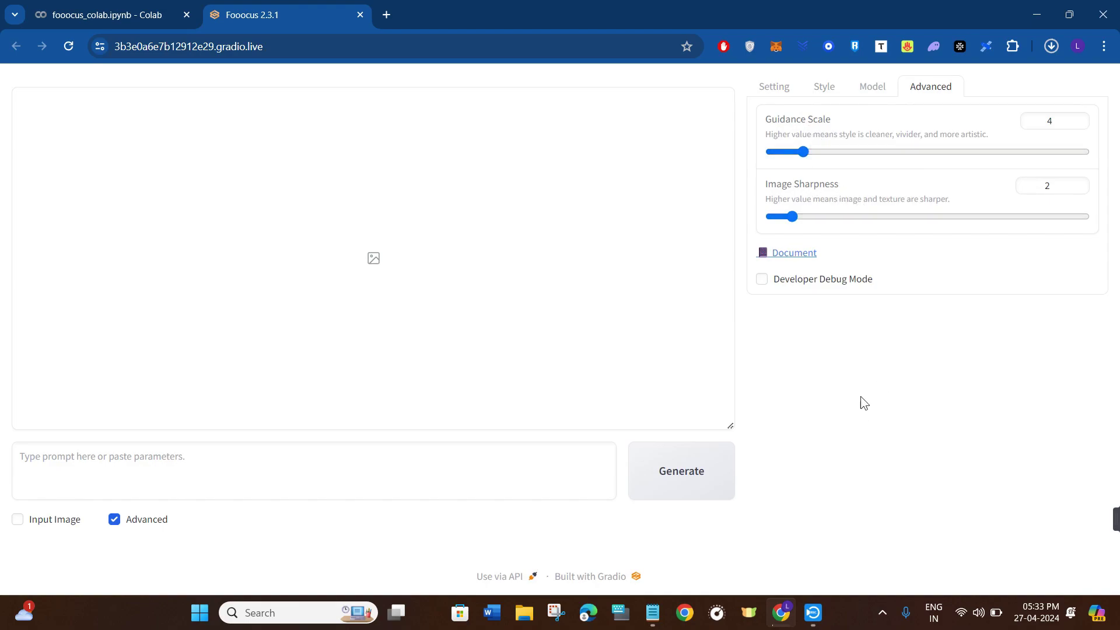
Back in Setting, enable Input Image and switch to the Image Prompt tab.
left_click(775, 88)
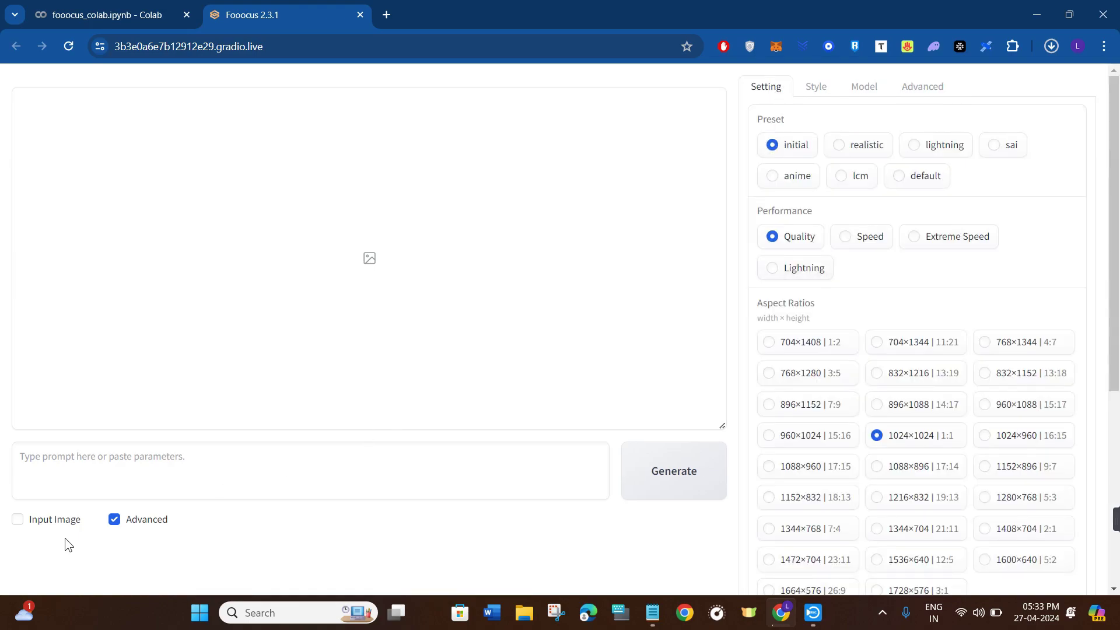
scroll(66, 534, "down", 1)
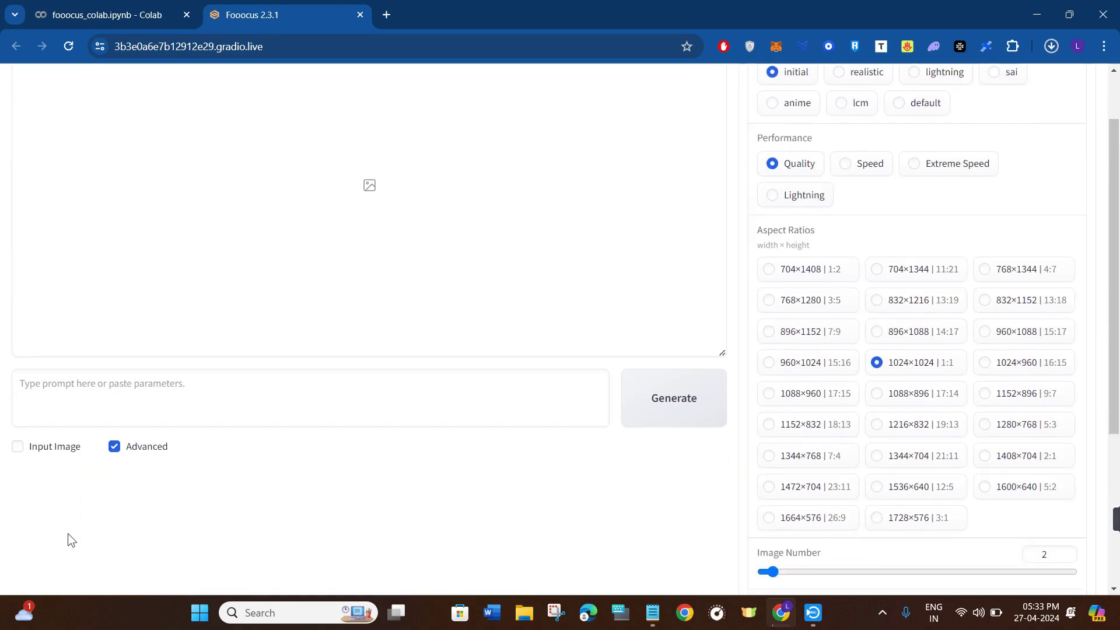
left_click(17, 454)
scroll(43, 460, "down", 3)
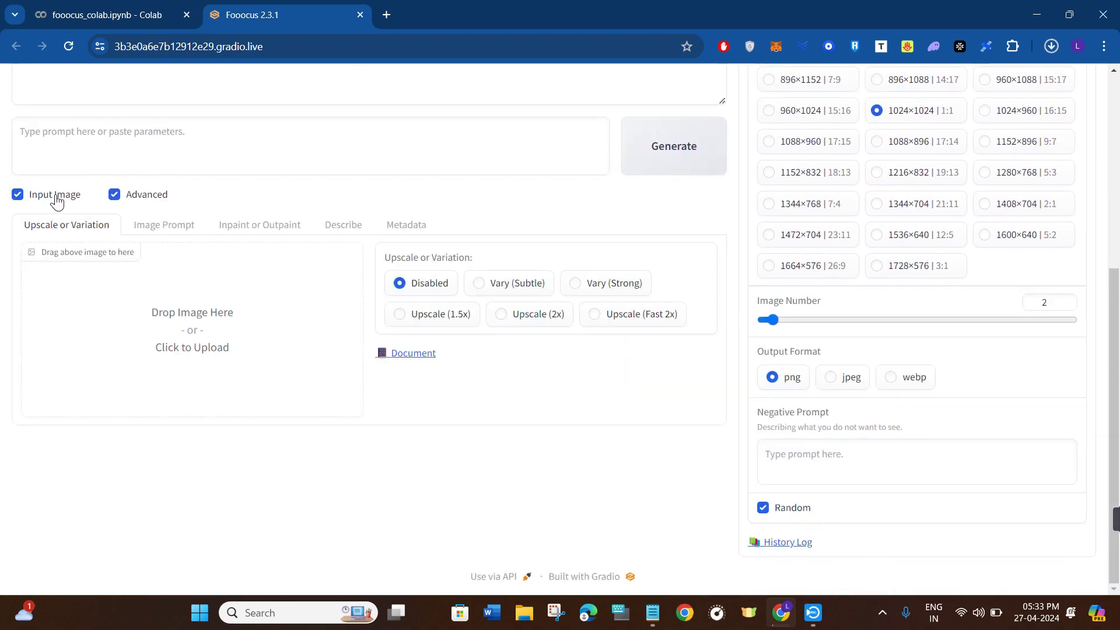
left_click(169, 226)
scroll(185, 239, "down", 1)
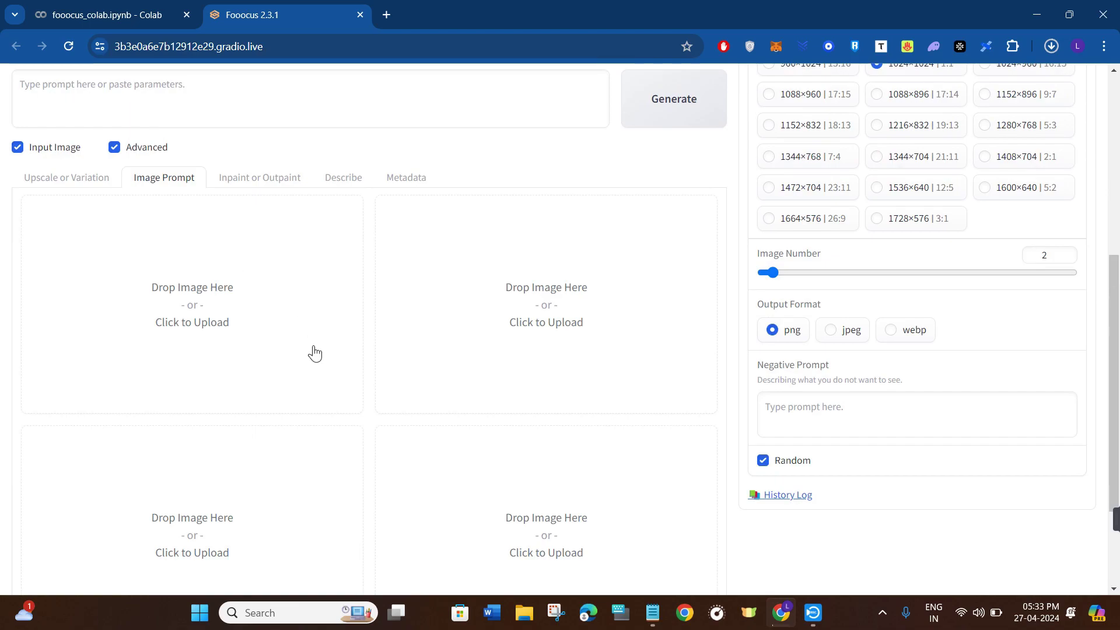
scroll(435, 339, "down", 2)
scroll(242, 383, "up", 1)
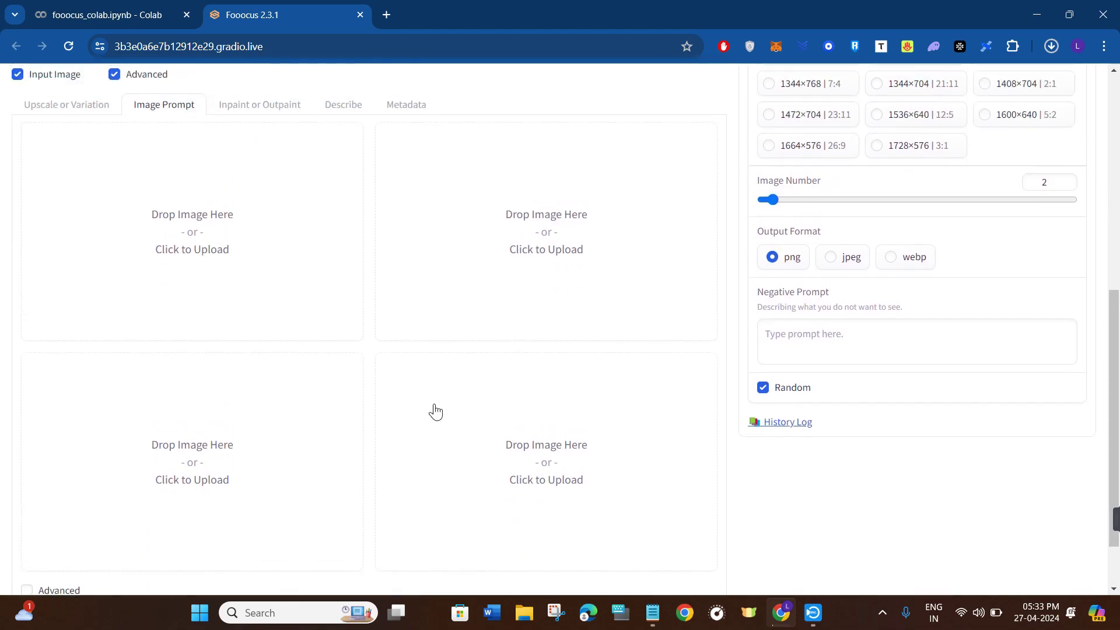
scroll(434, 411, "up", 2)
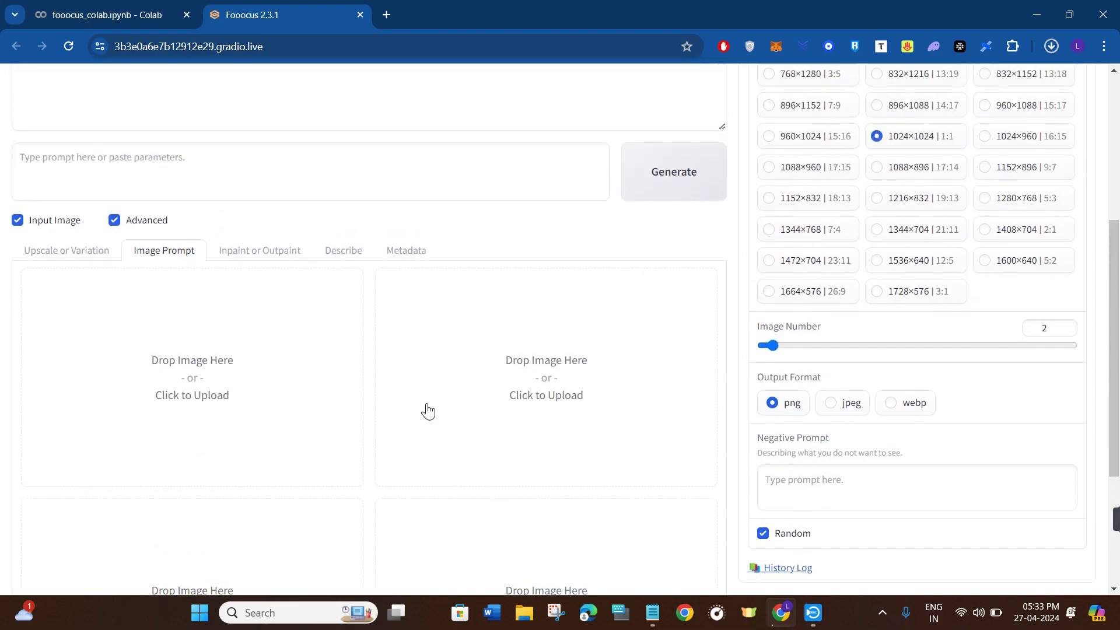
Upload the woman's portrait photo into the first Image Prompt slot.
left_click(196, 368)
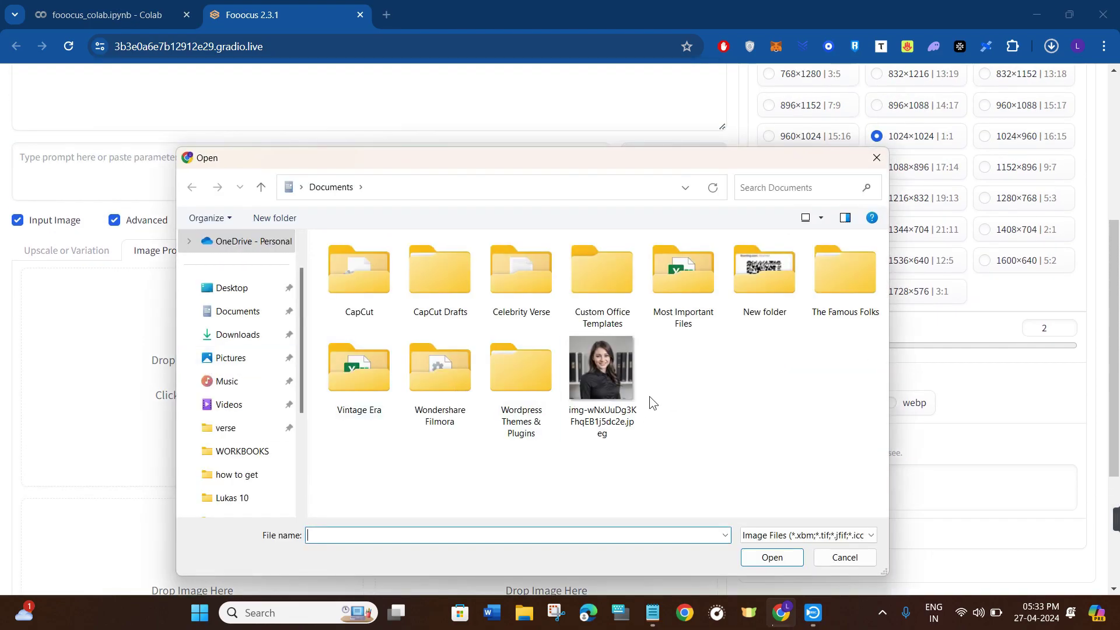
left_click(623, 379)
left_click(771, 555)
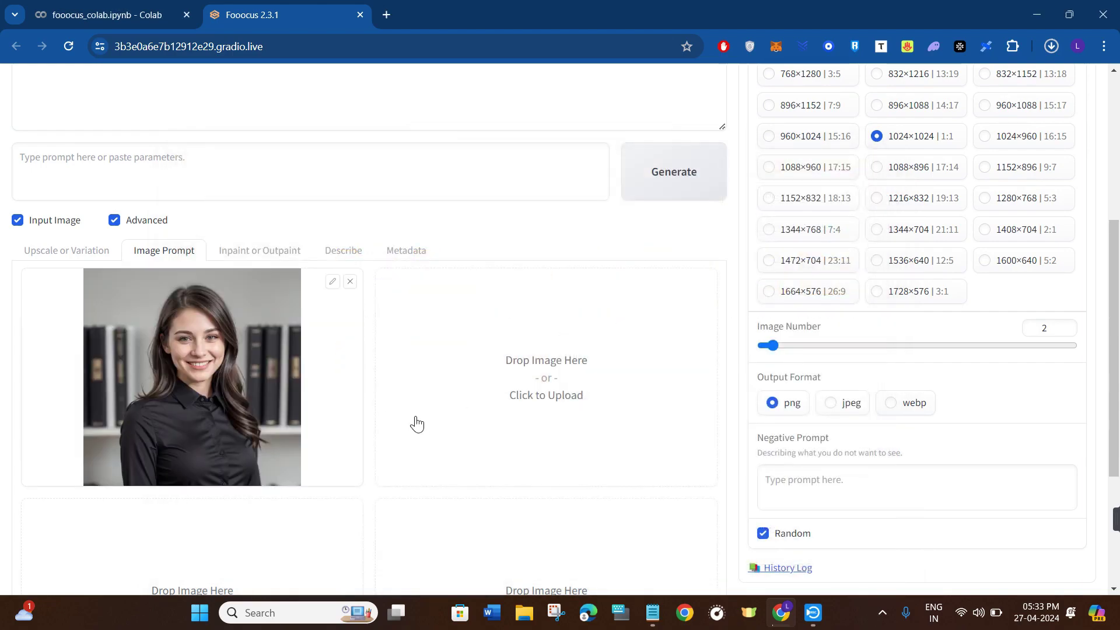
scroll(417, 414, "down", 3)
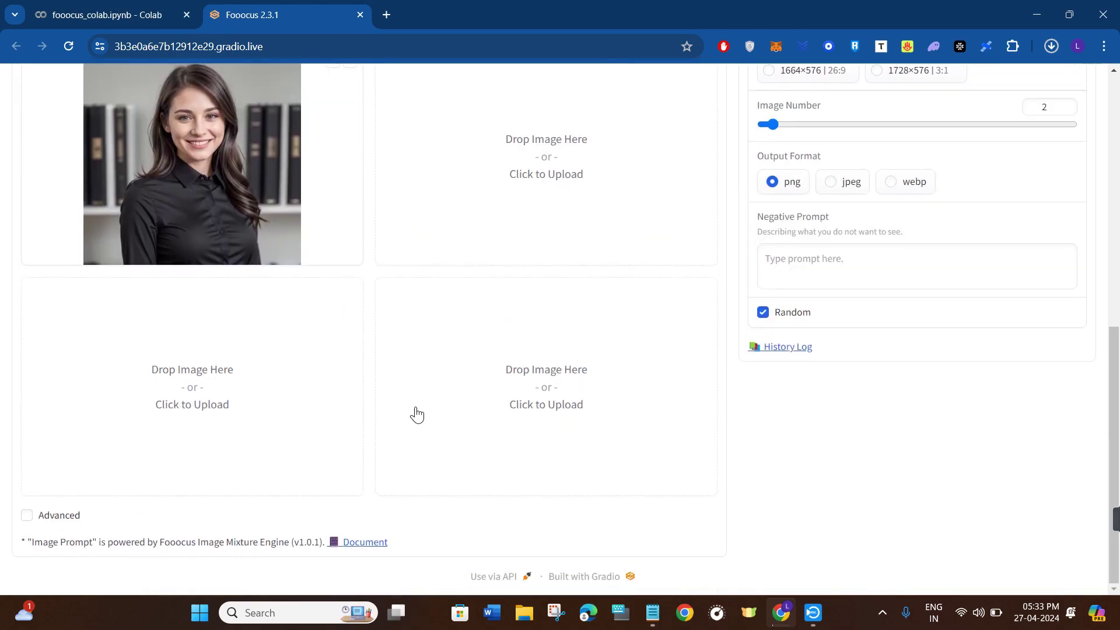
Enable the image prompt Advanced options and set the portrait to FaceSwap (Stop At 0.9, Weight 0.75).
left_click(27, 515)
scroll(47, 528, "up", 2)
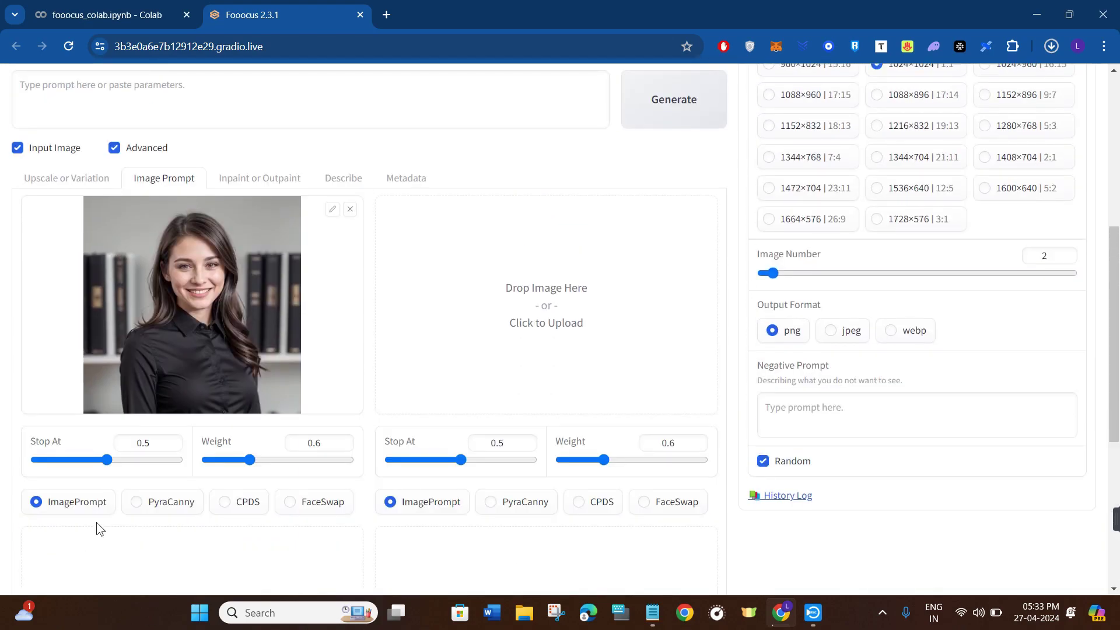
scroll(96, 523, "down", 1)
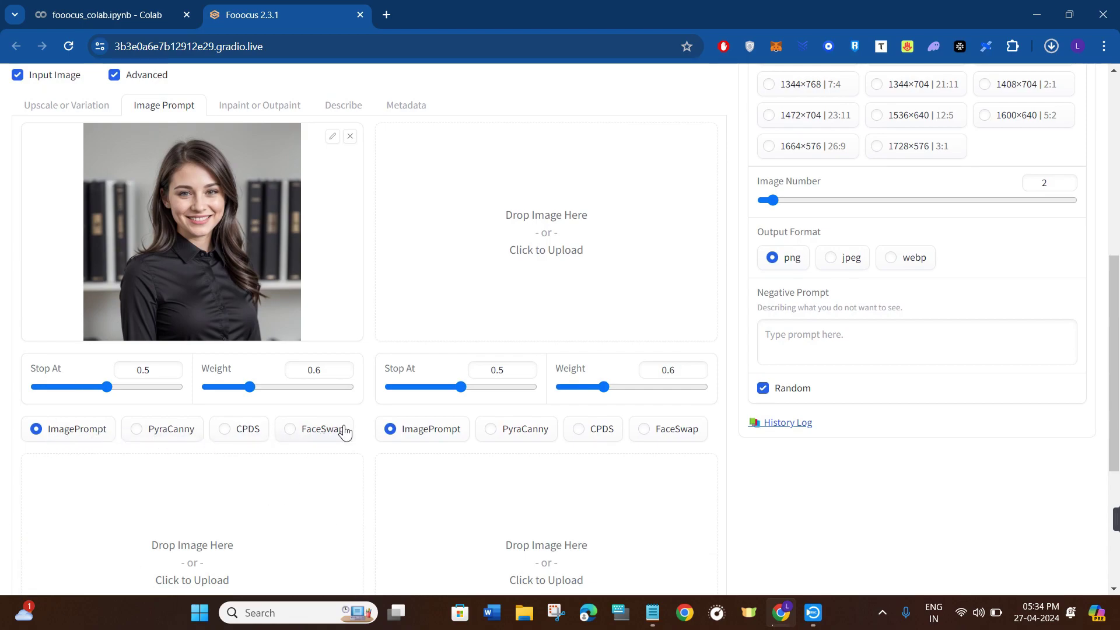
left_click(290, 433)
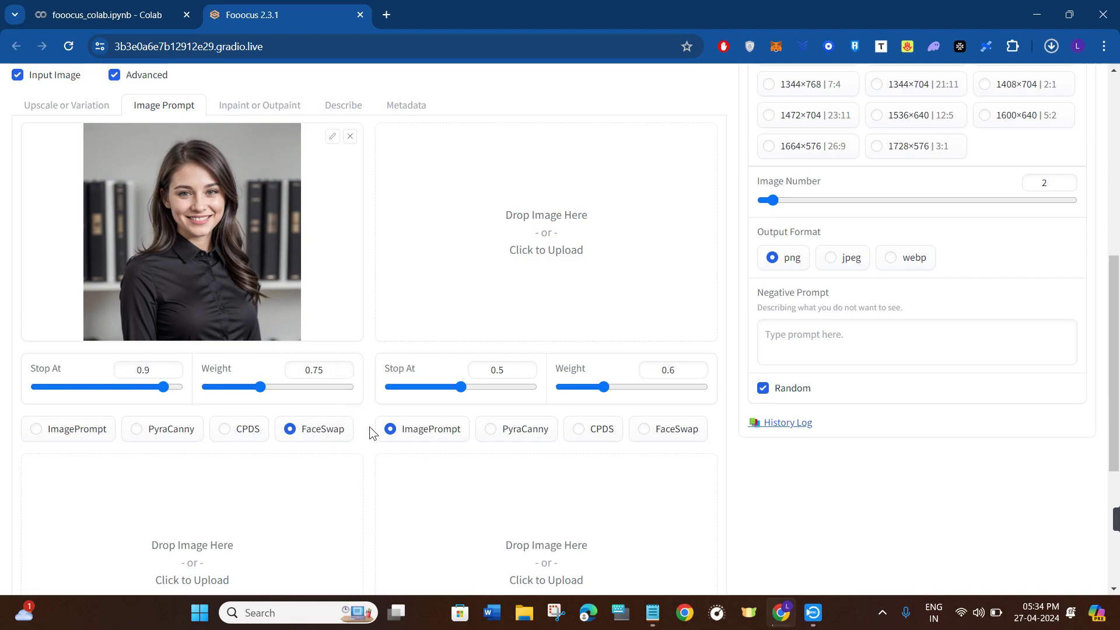
scroll(370, 483, "down", 3)
Paste 'a beautiful woman standing in the park, smiling, looking straight in to the camera, age 25' as the prompt.
scroll(370, 482, "up", 3)
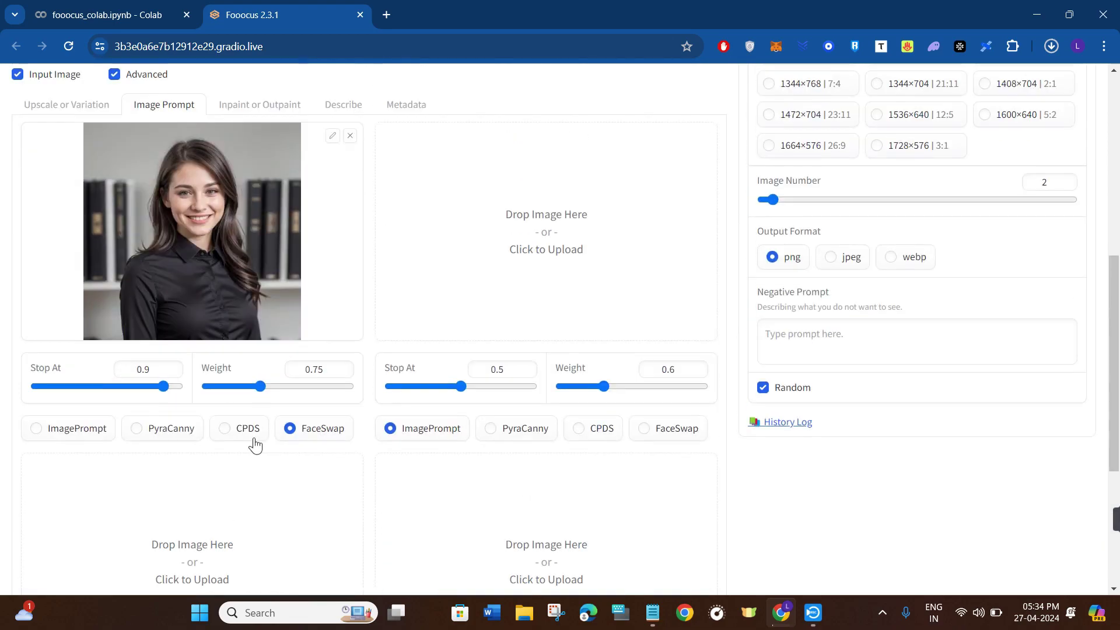
scroll(223, 402, "up", 7)
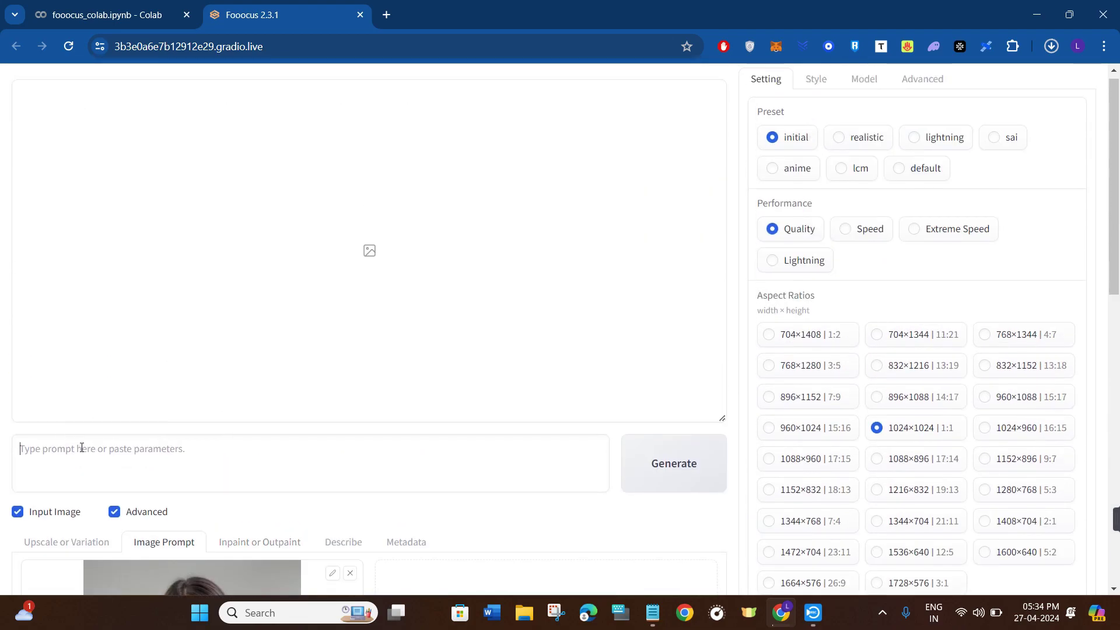
type("a beautiful woman standing in the park, smiling, looking straight in to the camera, age 25")
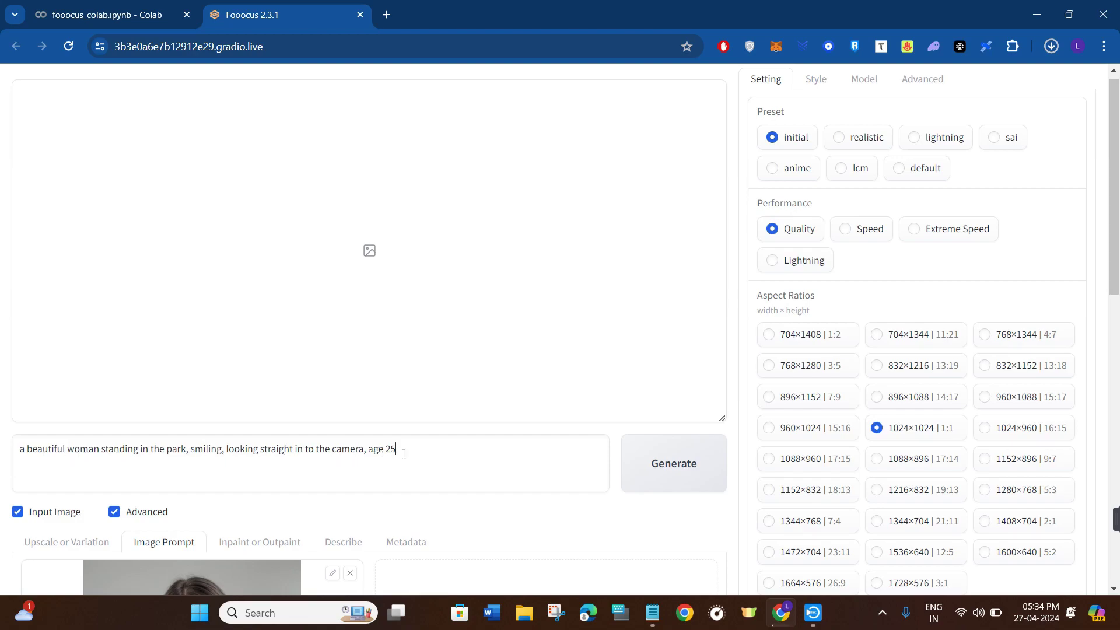
scroll(433, 459, "down", 9)
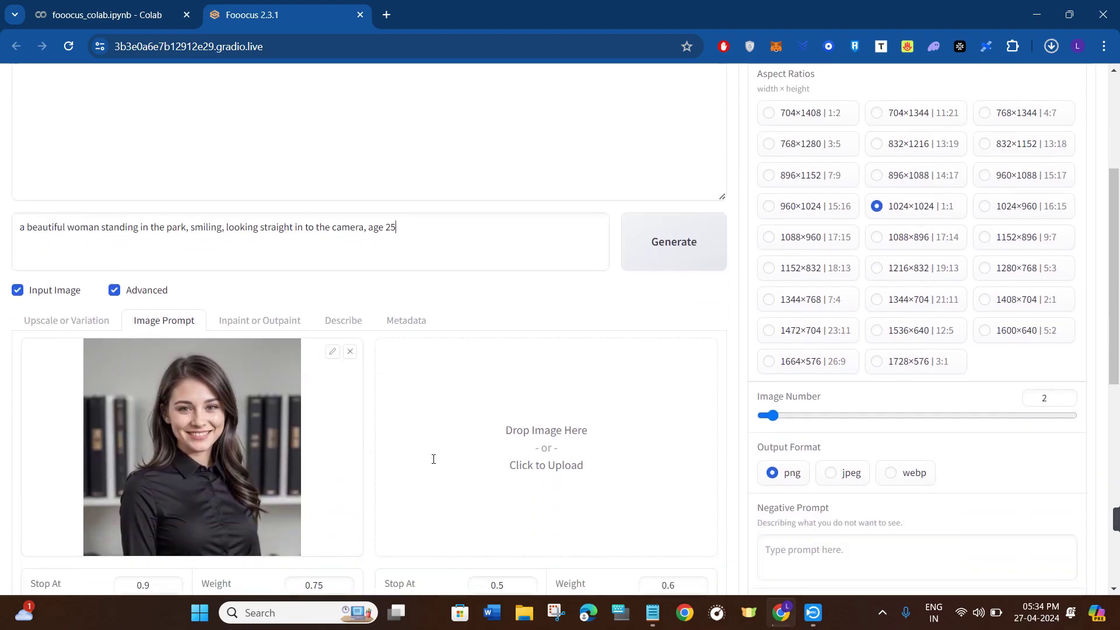
Scroll the page while generation starts and Fooocus downloads the control models.
scroll(432, 461, "up", 10)
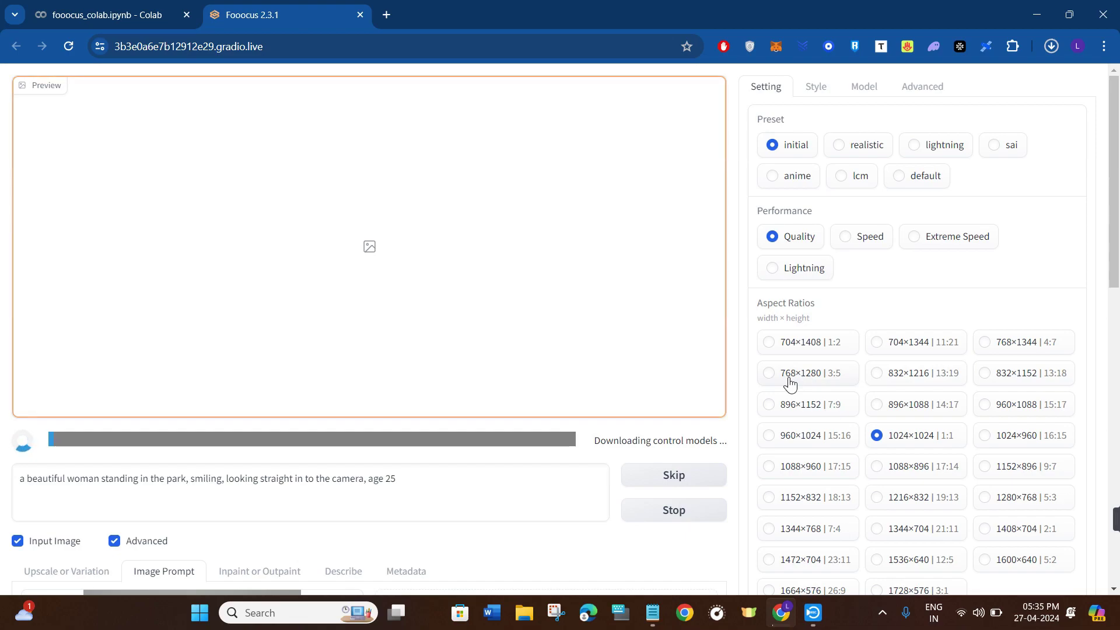
scroll(888, 371, "down", 1)
scroll(889, 371, "up", 1)
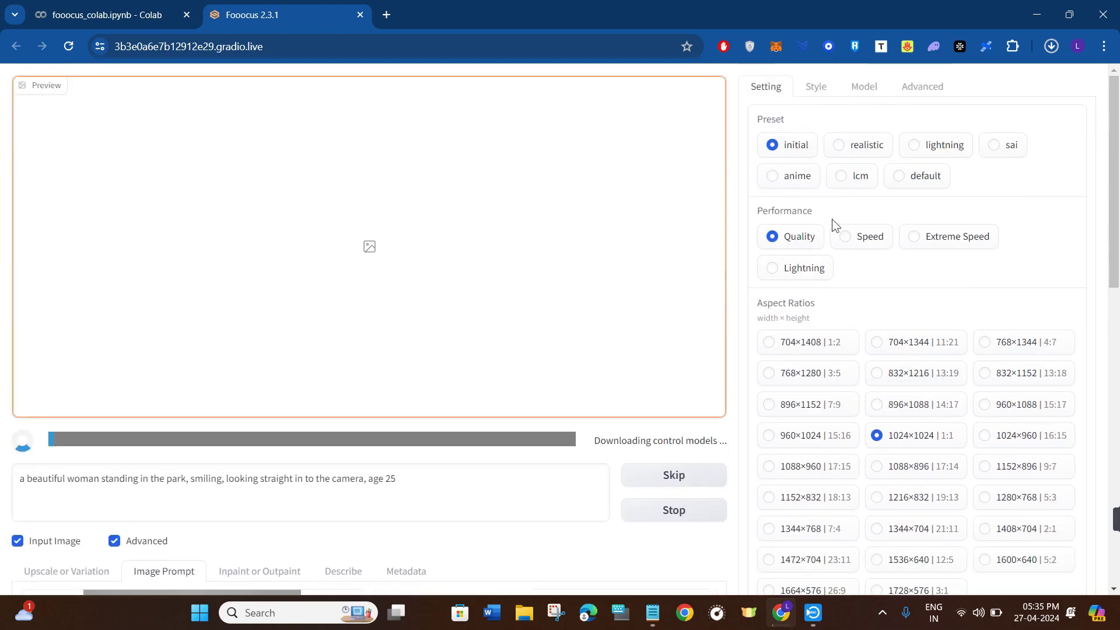
Confirm the Fooocus V2, Enhance and Sharp styles are checked while the two images generate.
left_click(819, 88)
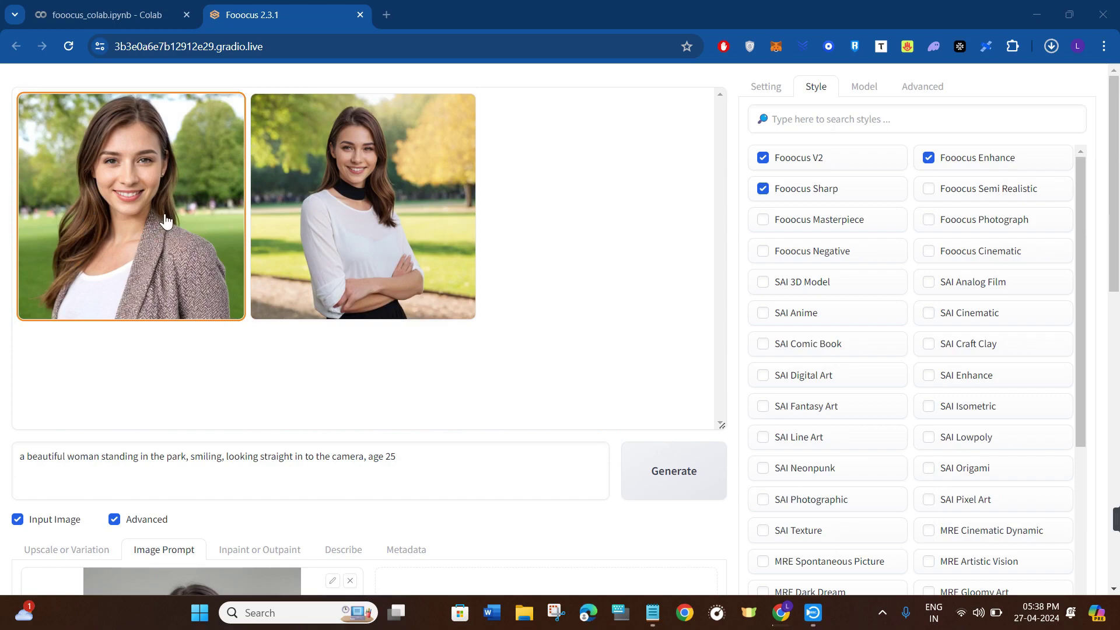
scroll(150, 256, "down", 5)
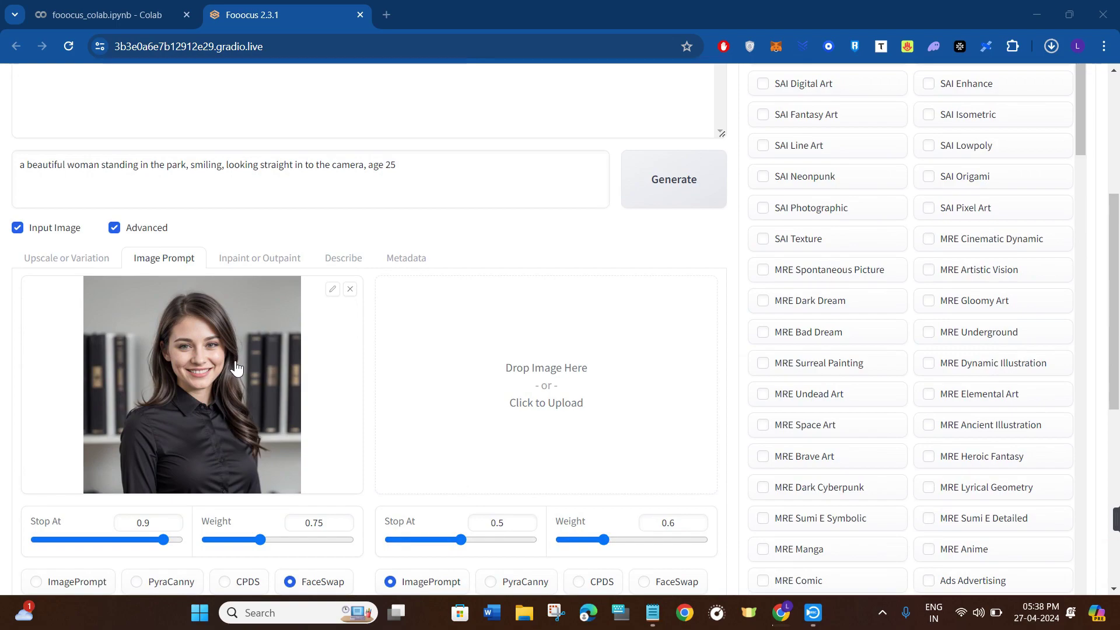
scroll(236, 368, "up", 5)
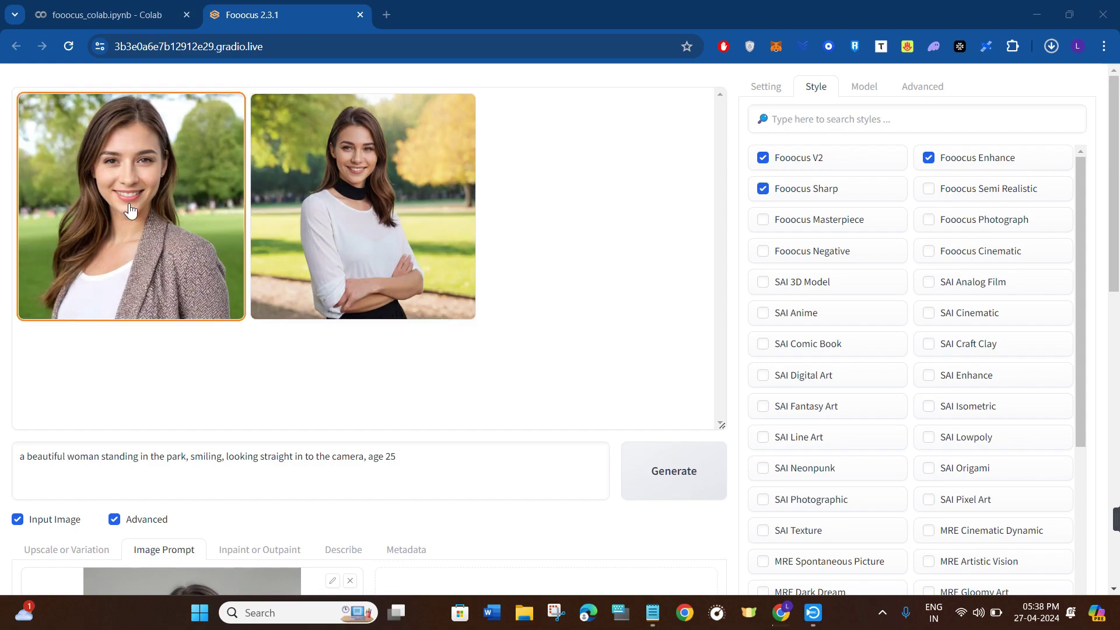
Save the first generated portrait from the full-screen viewer as sample.png.
left_click(130, 209)
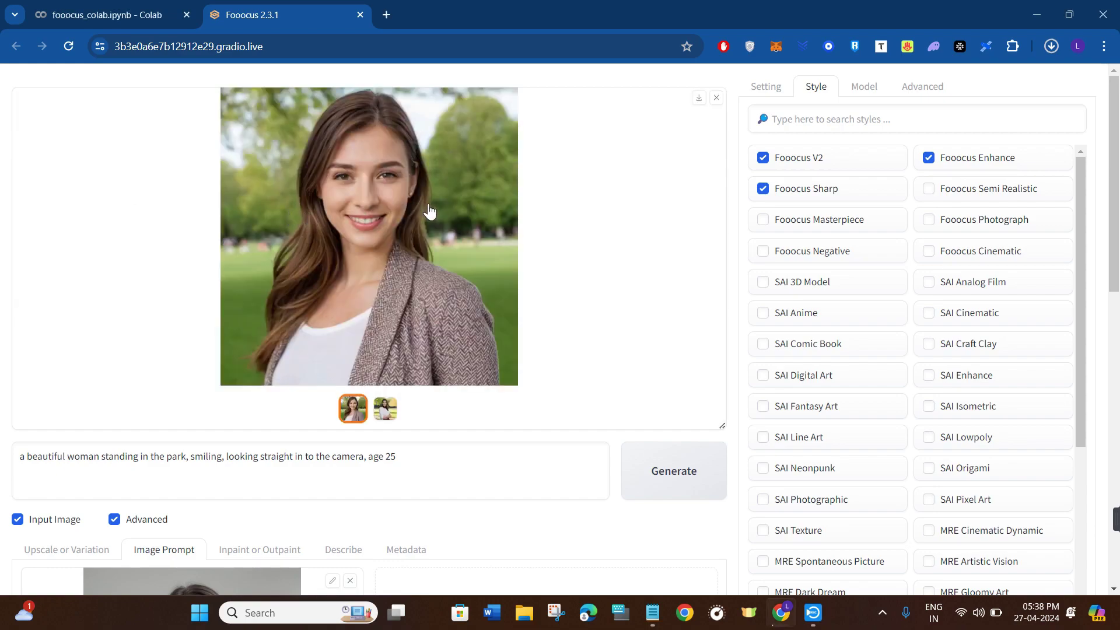
left_click(370, 201)
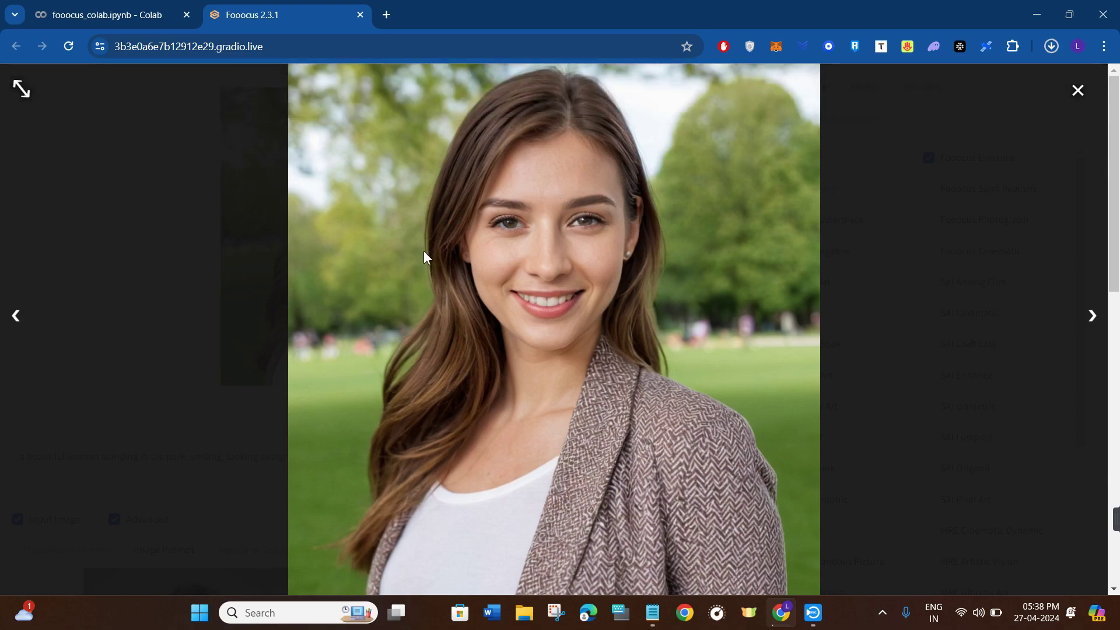
right_click(363, 186)
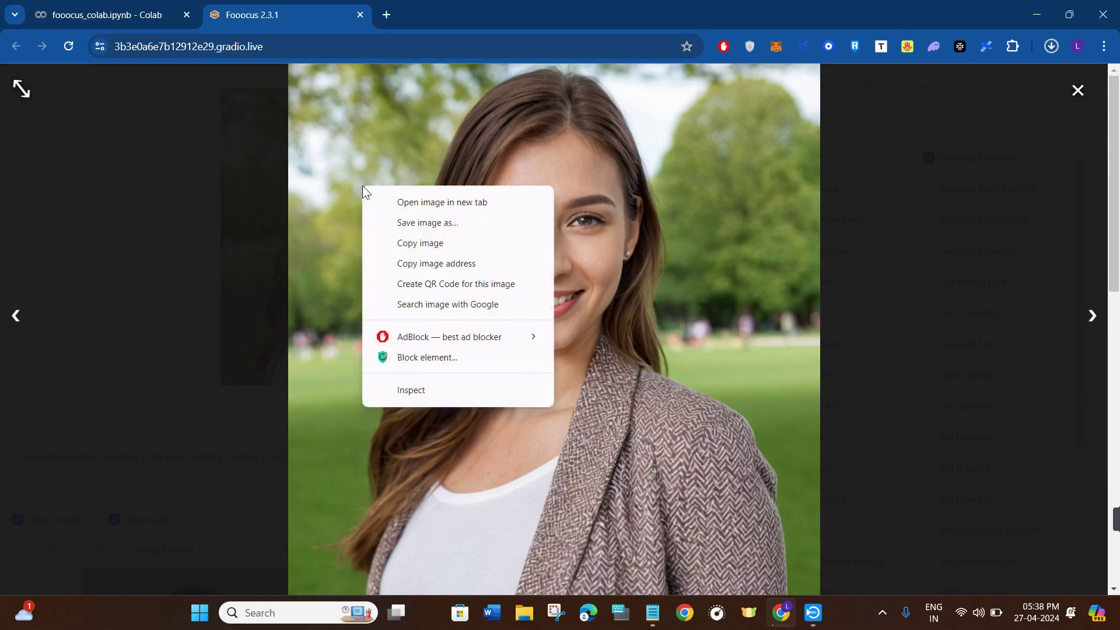
left_click(422, 229)
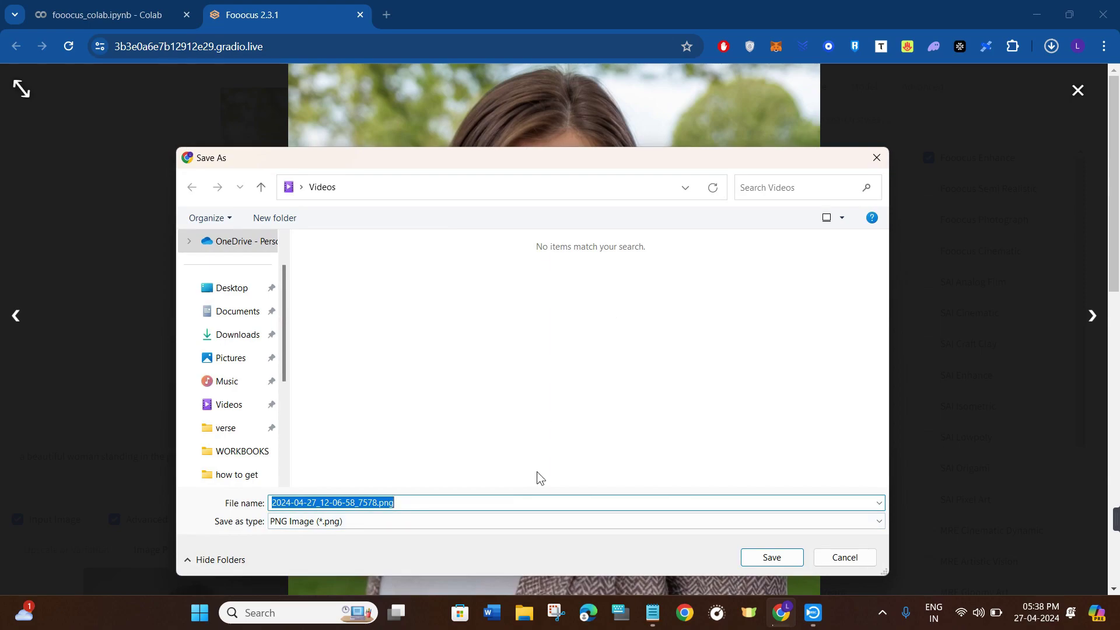
key("BackSpace")
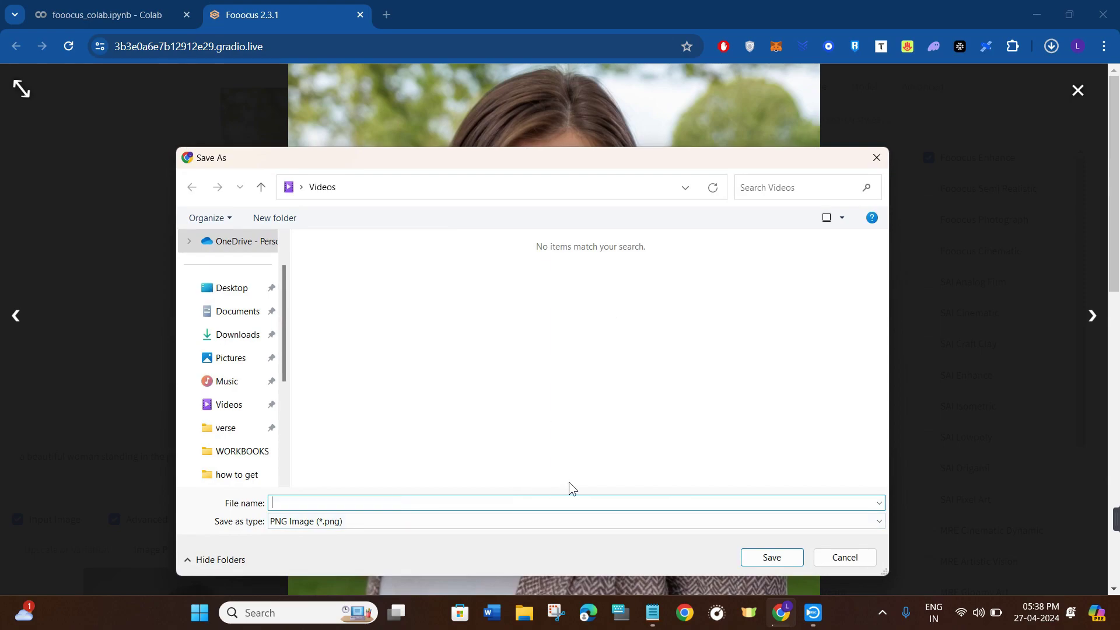
type("sample")
left_click(767, 559)
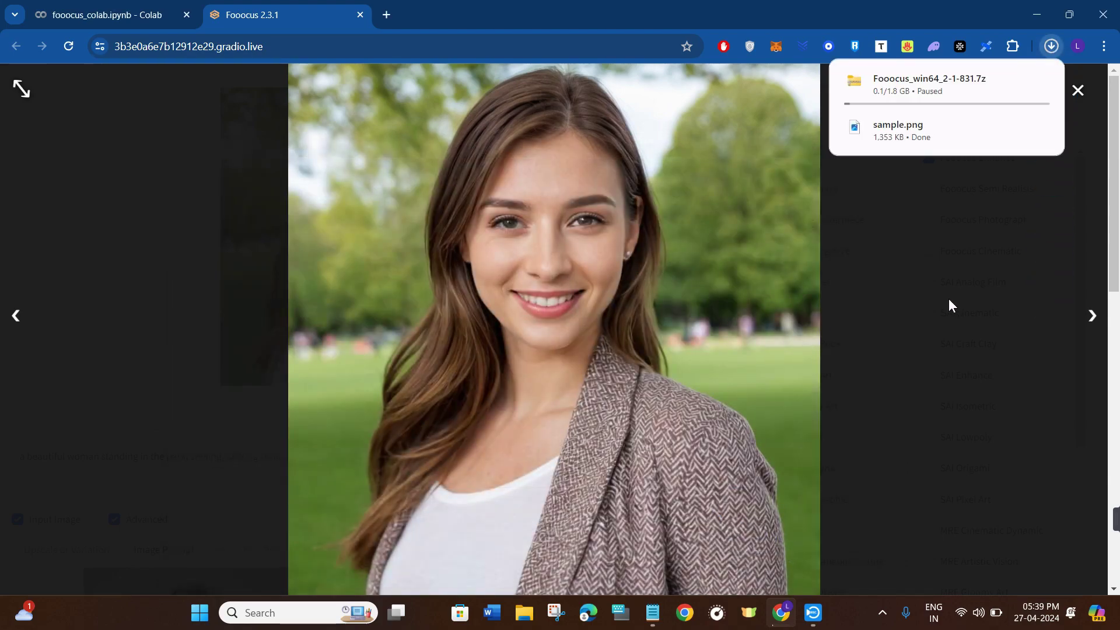
Save the second portrait as 2024-04-27_12-08-03_5082.png and close the image viewer.
left_click(1090, 320)
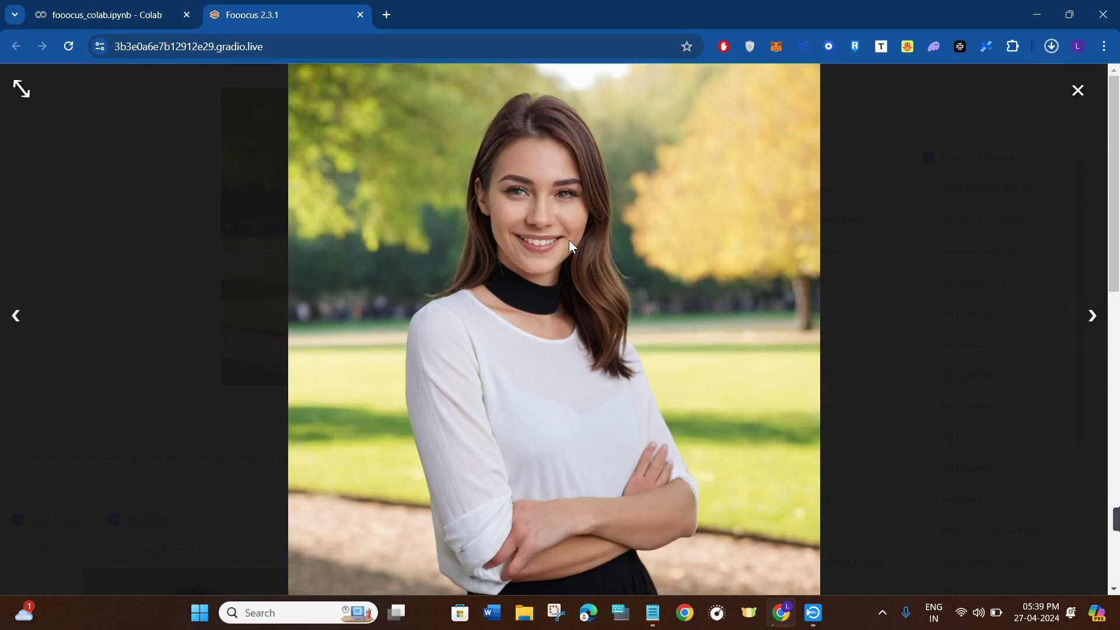
right_click(457, 216)
left_click(559, 251)
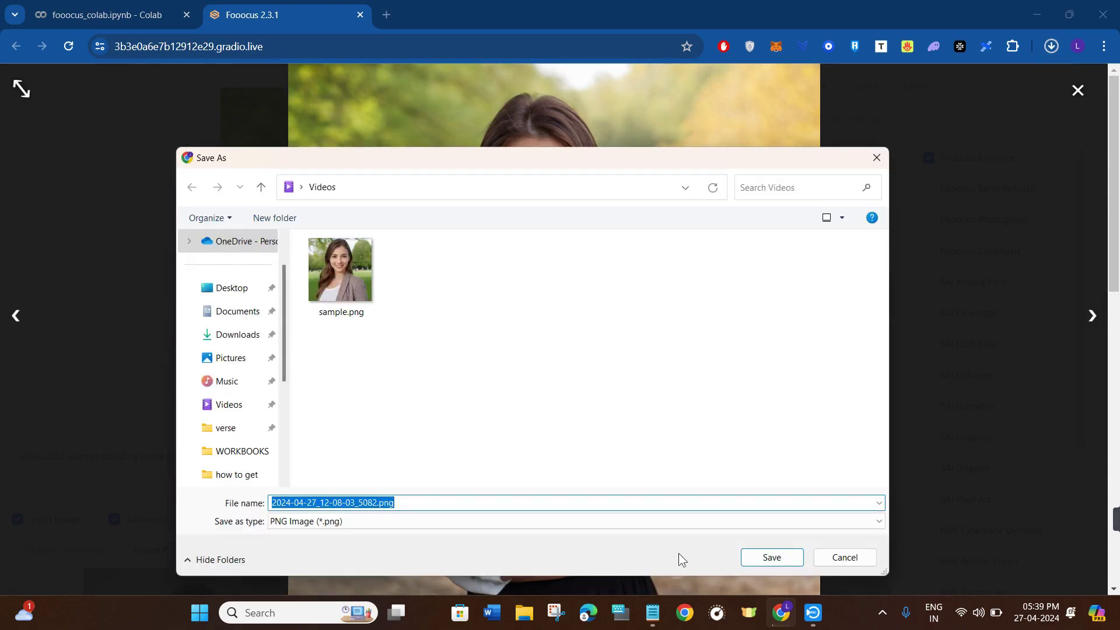
left_click(756, 556)
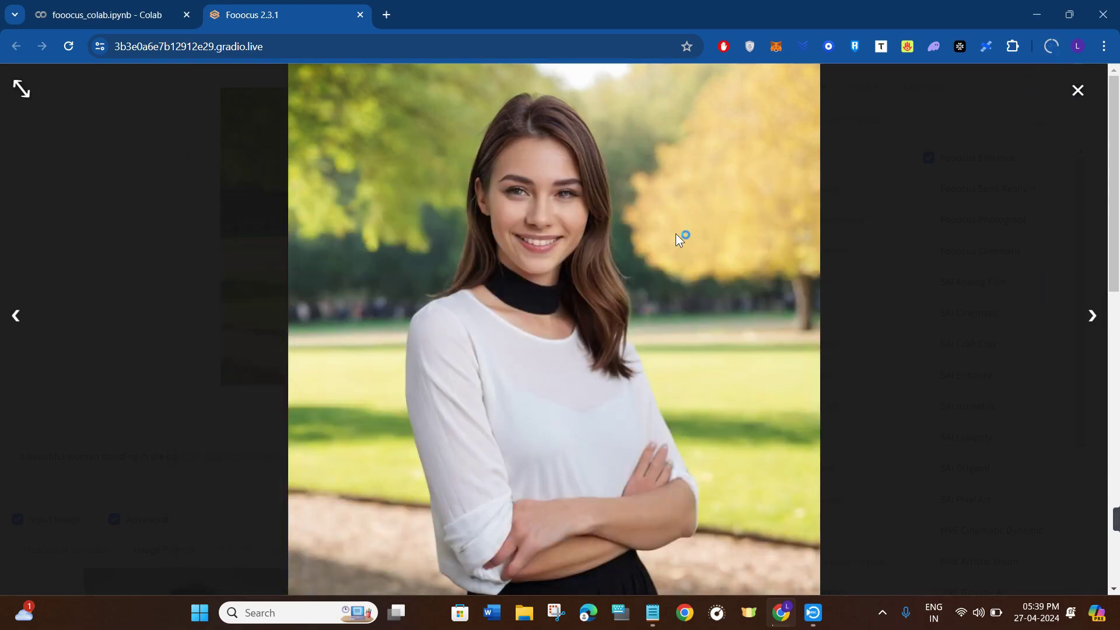
left_click(1077, 90)
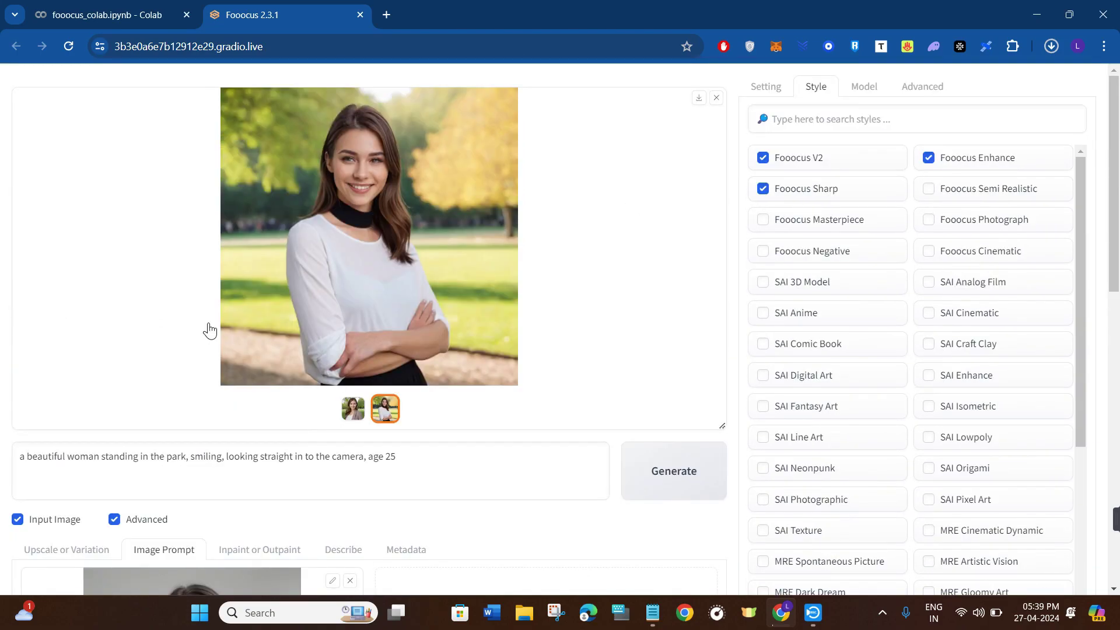
Start a new generation from the same park prompt and face photo.
scroll(209, 330, "down", 3)
scroll(320, 357, "up", 2)
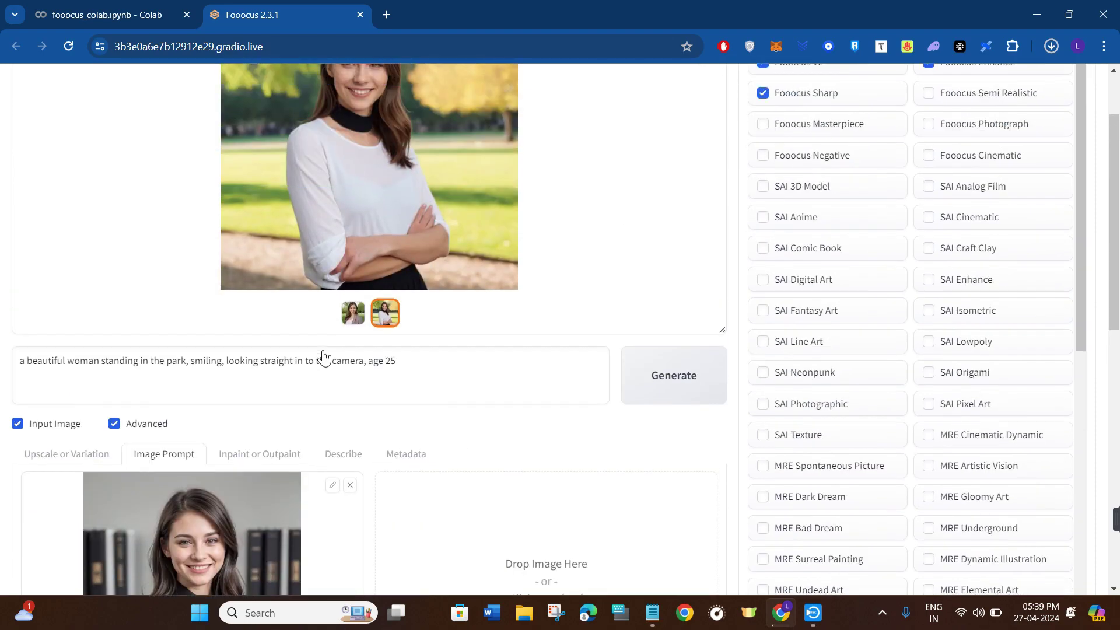
scroll(365, 389, "up", 1)
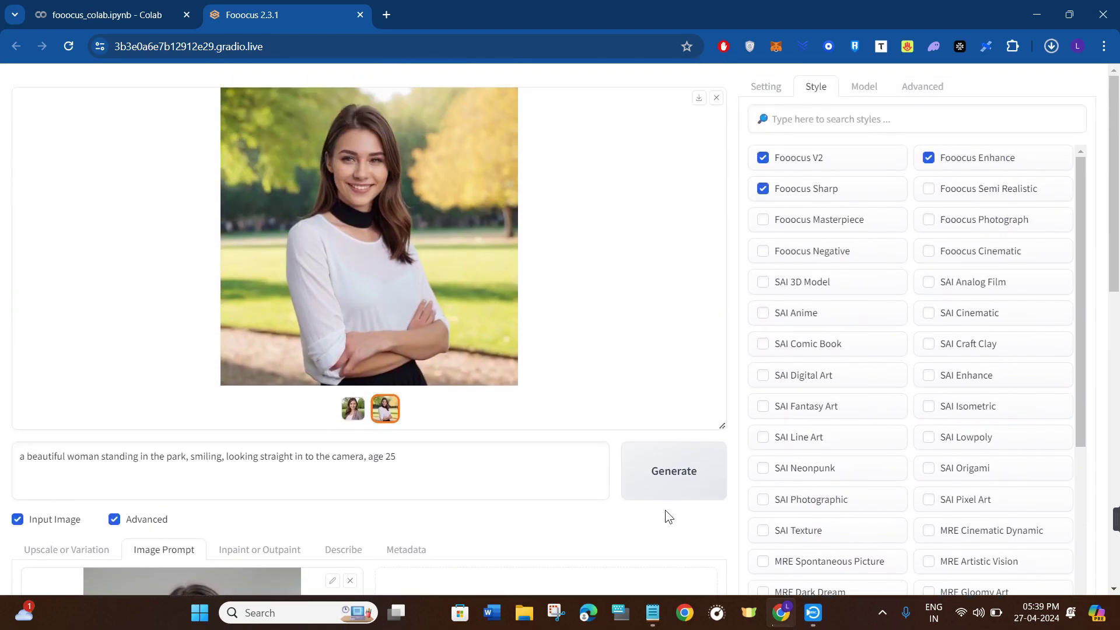
left_click(676, 487)
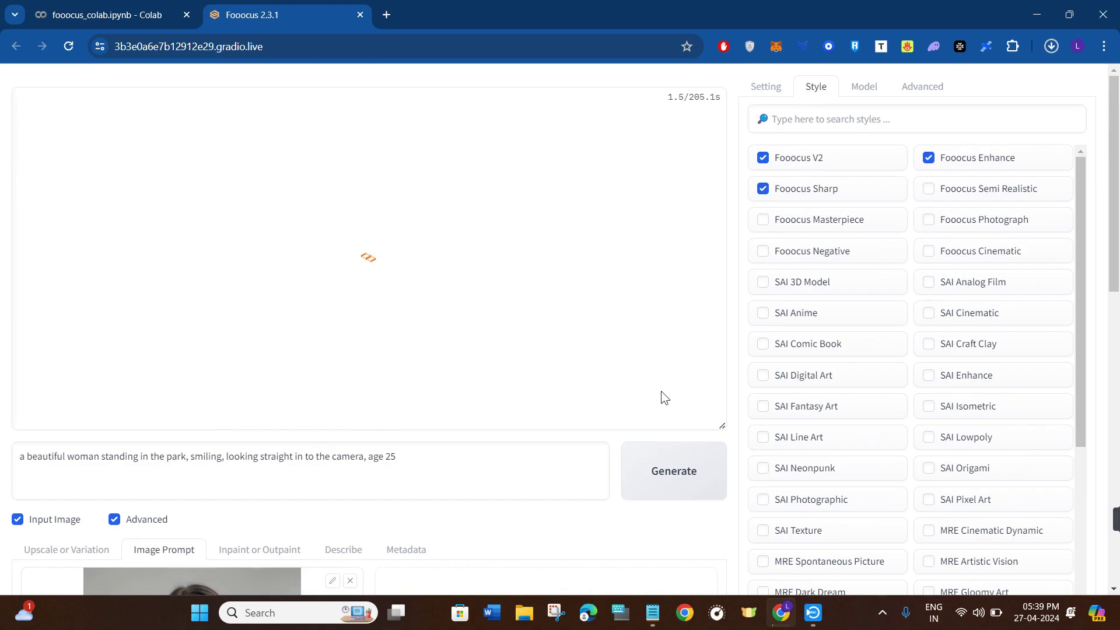
Raise the Image Number setting from 2 to 3.
scroll(660, 389, "down", 3)
scroll(783, 516, "down", 3)
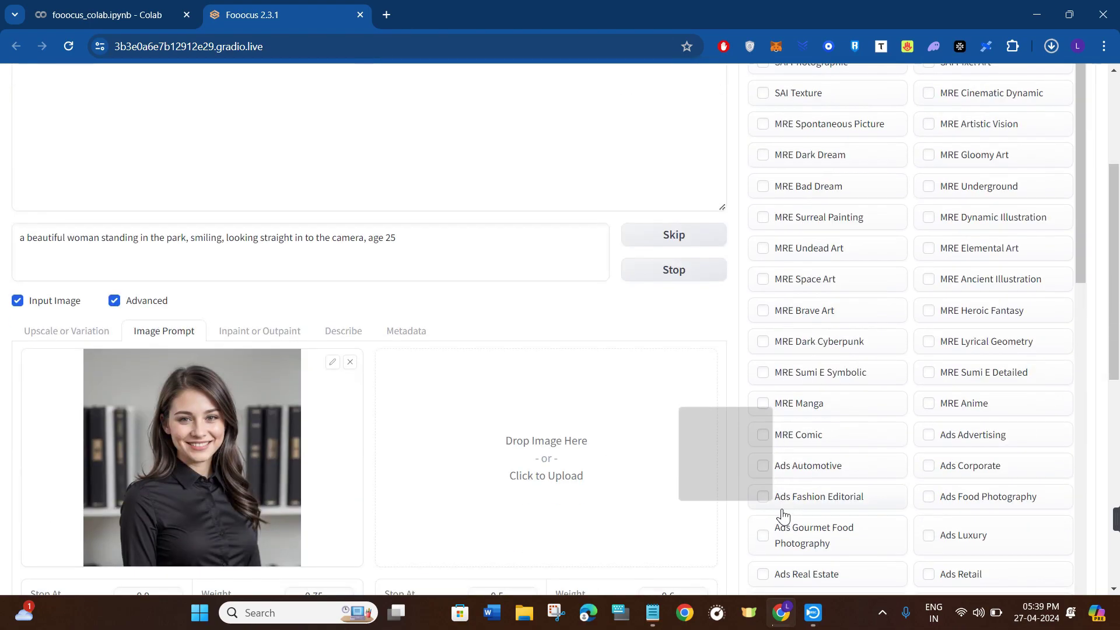
scroll(782, 514, "up", 3)
scroll(563, 519, "up", 3)
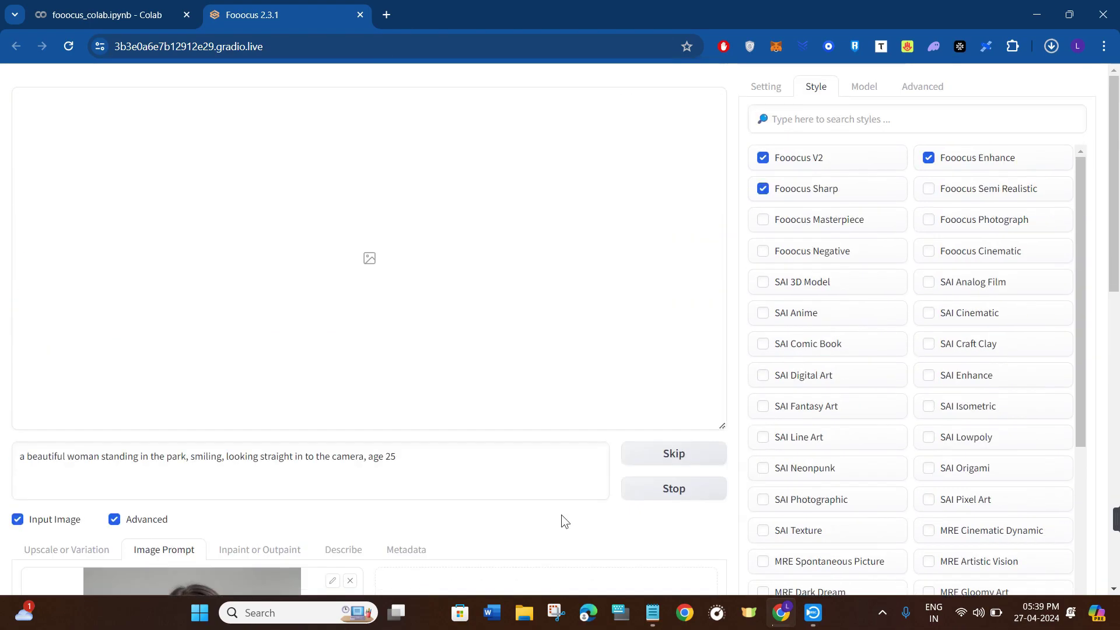
left_click(760, 84)
scroll(787, 349, "down", 5)
left_click_drag(775, 278, 782, 282)
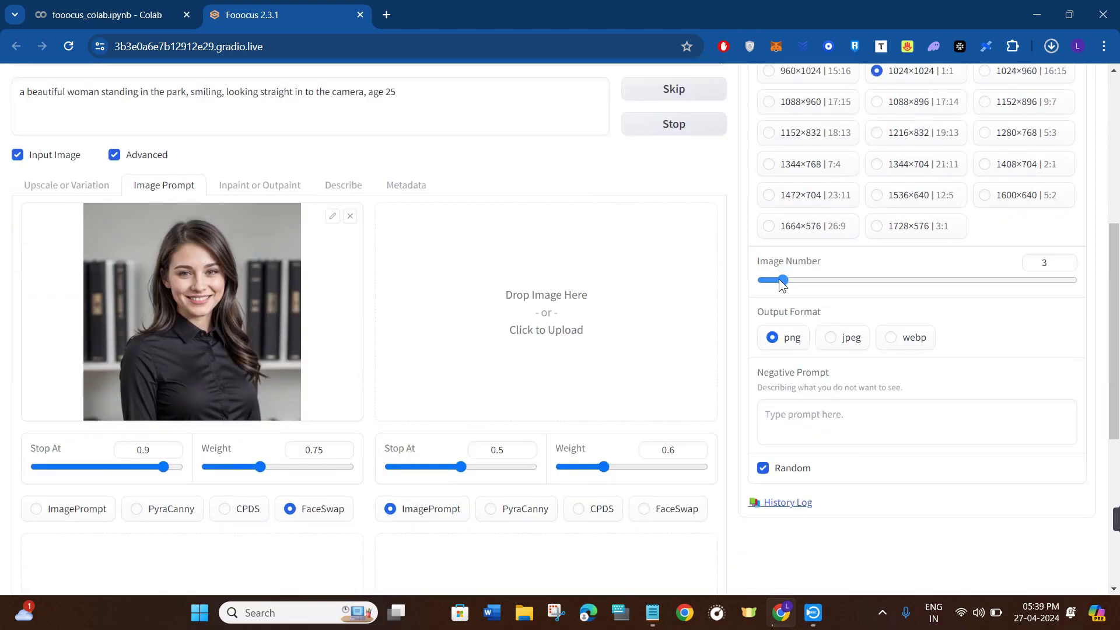
scroll(526, 360, "up", 5)
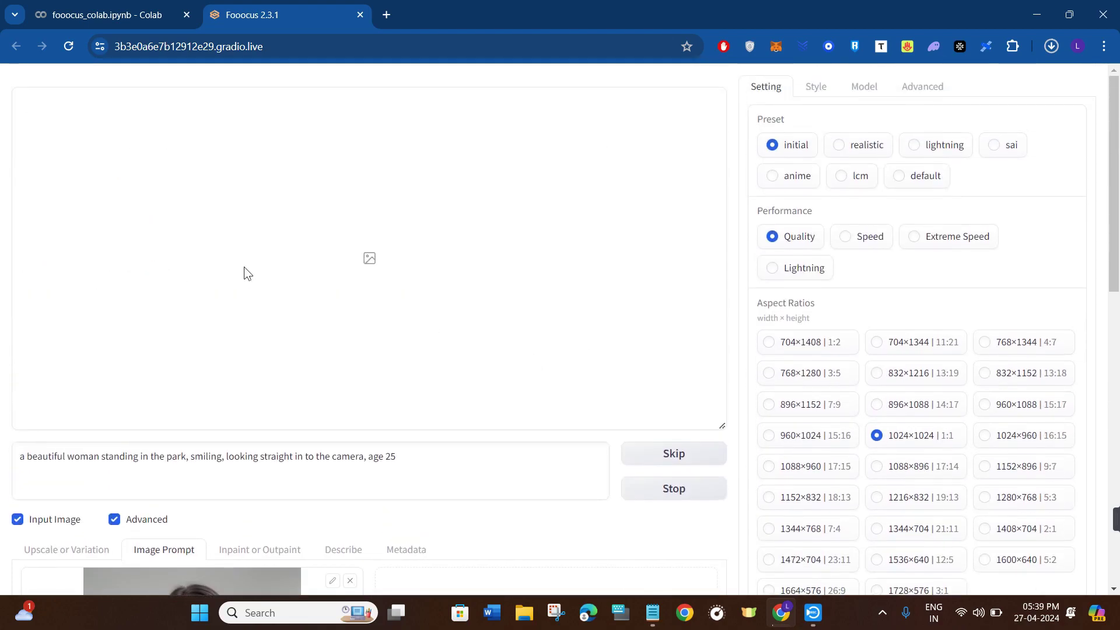